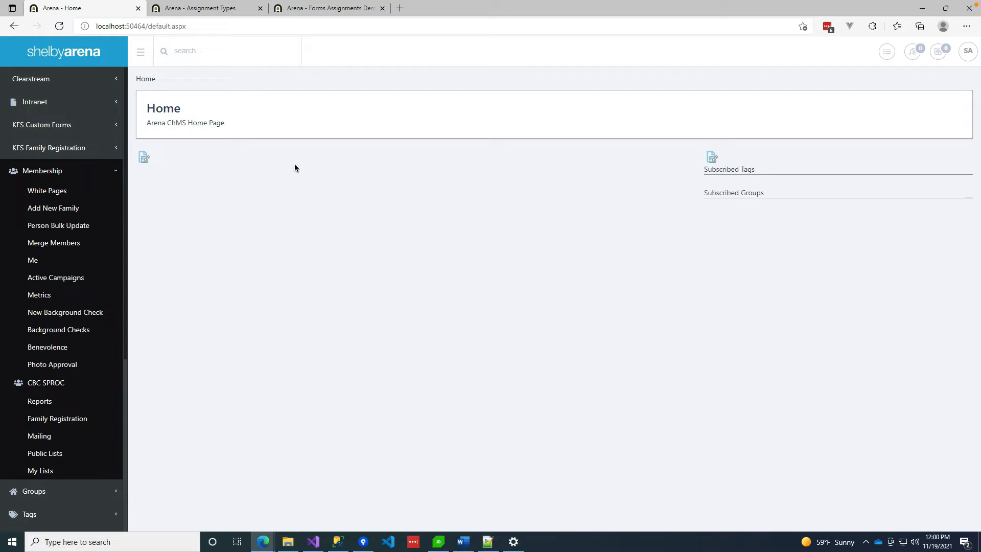
Expand KFS Custom Forms in the sidebar to list Form Templates, Form List, Form Reports and Completed Forms.
left_click(63, 126)
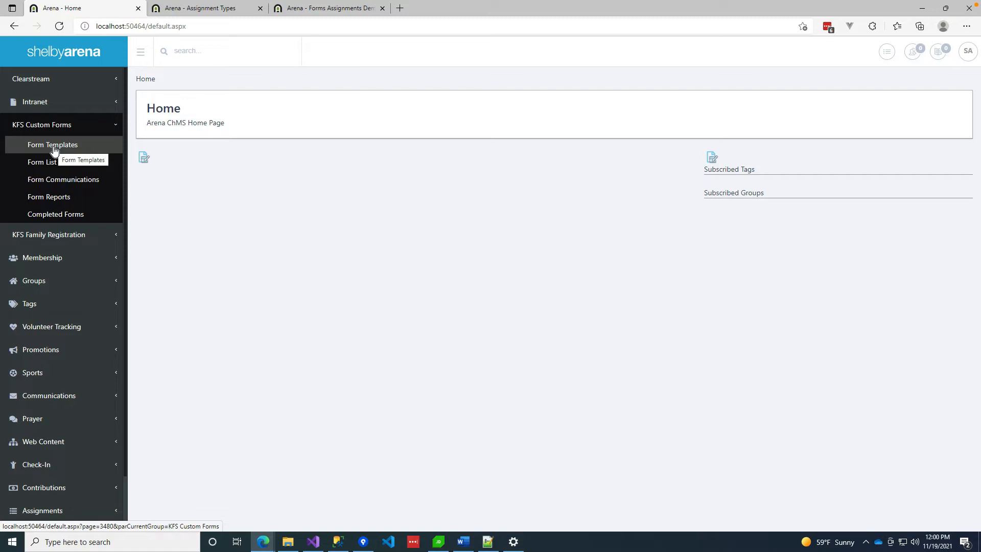
Open Assignment Demo Form under Form Templates to view its First Name, Last Name, Email and Favorite Color fields.
left_click(53, 147)
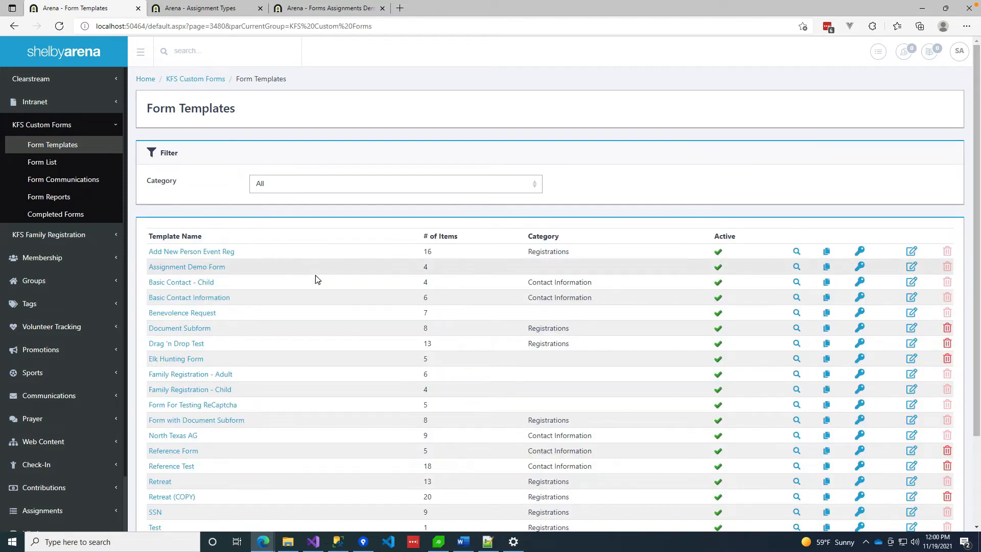
left_click(195, 270)
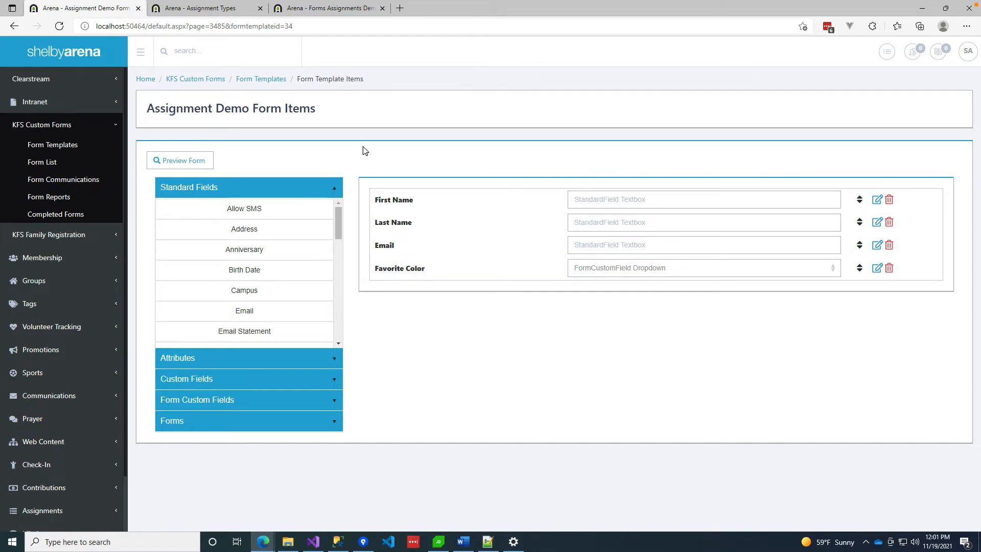
left_click(41, 163)
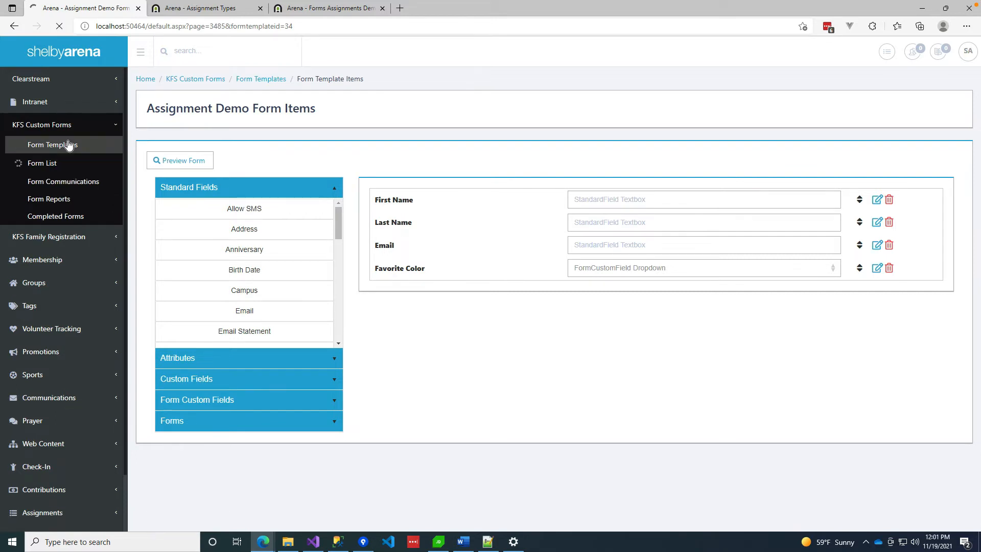
Scroll the Form List past Assignment Demo Form and its Handler, then expand Administration in the sidebar.
scroll(287, 341, "down", 1)
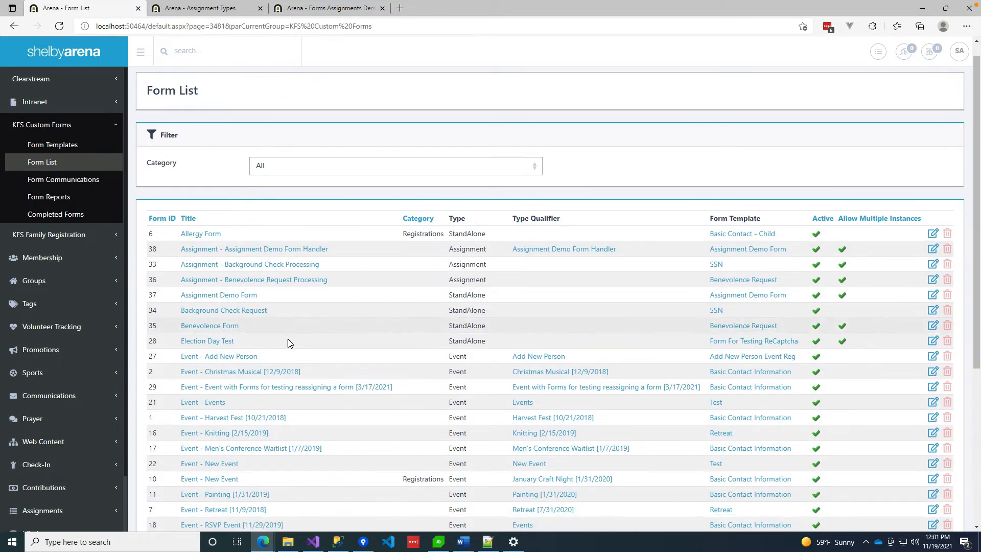
scroll(287, 339, "down", 3)
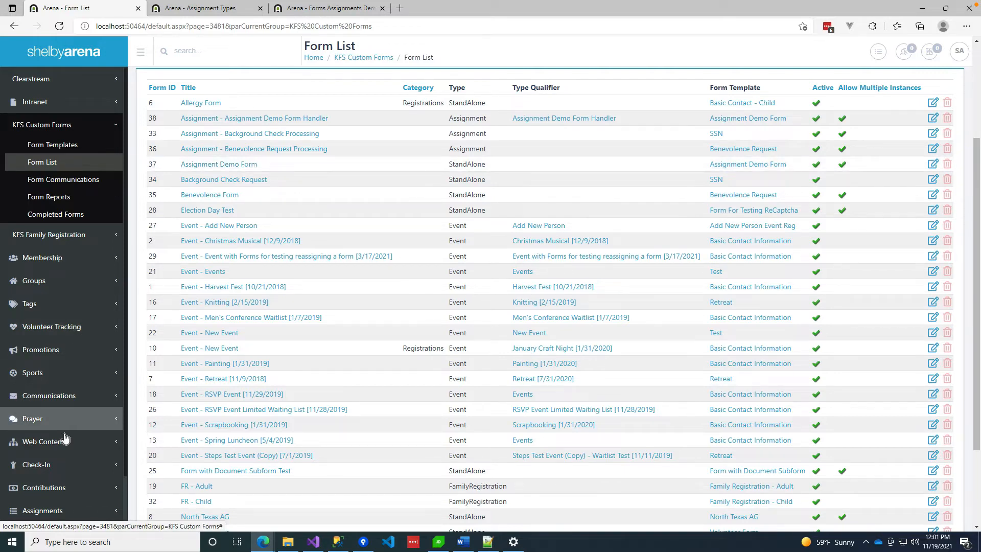
scroll(59, 454, "down", 2)
left_click(49, 495)
scroll(62, 419, "down", 15)
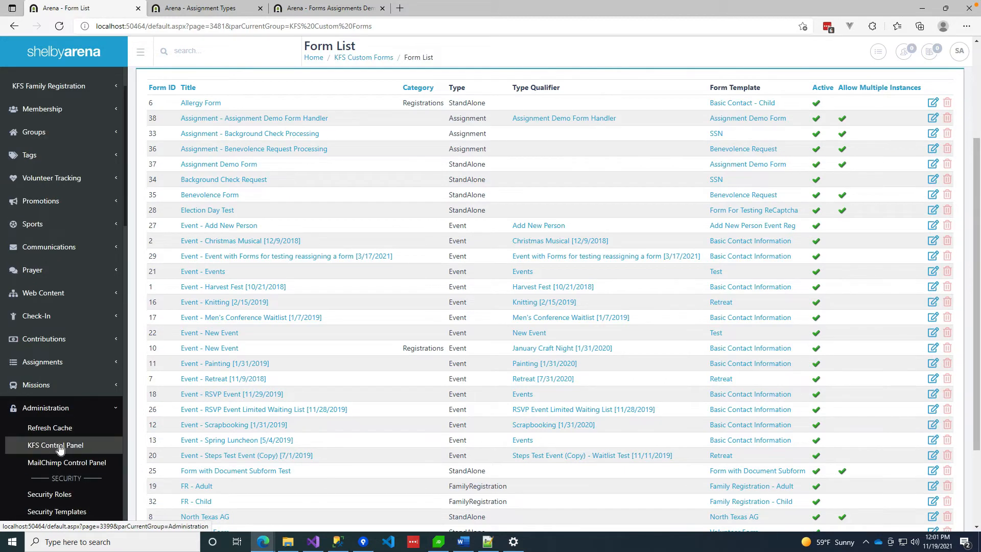
scroll(69, 341, "up", 9)
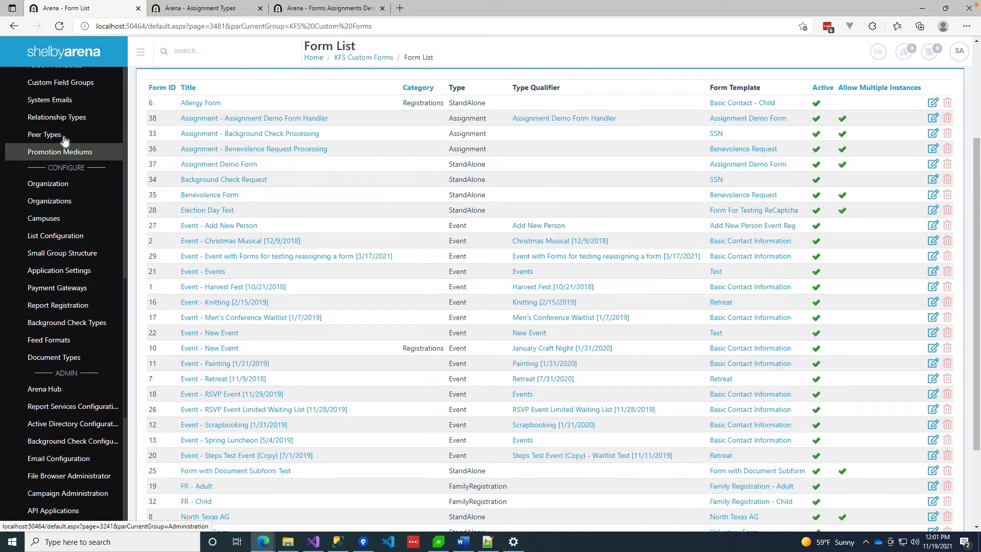
In Pages, select Members Responsive > Homepage > Forms Assignments Demo and view its Main Content modules.
left_click(41, 88)
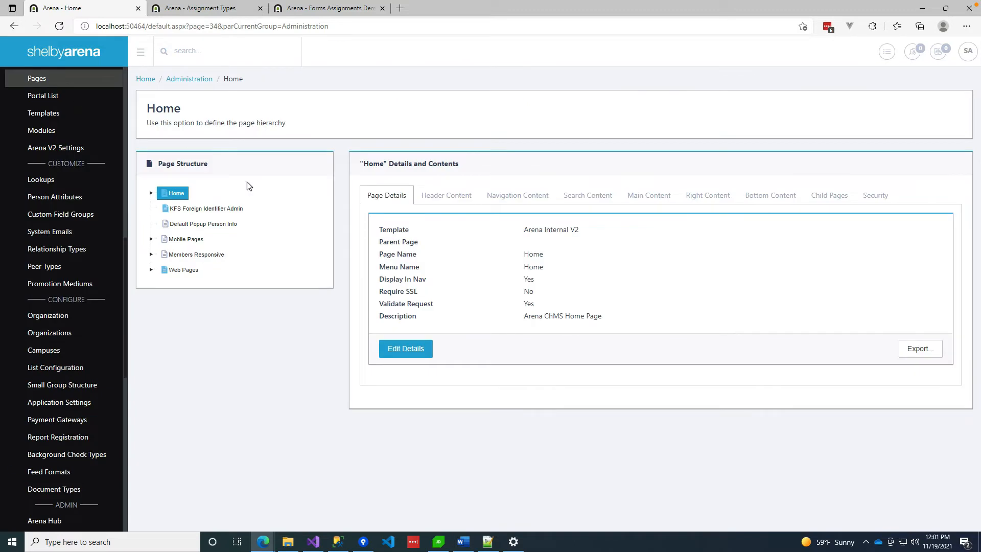
left_click(151, 254)
left_click(162, 269)
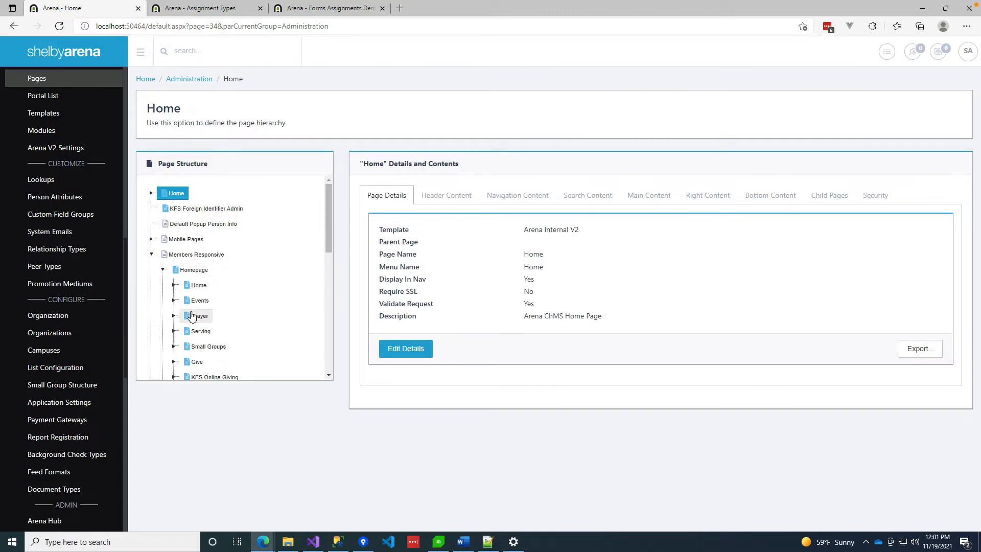
scroll(253, 251, "down", 5)
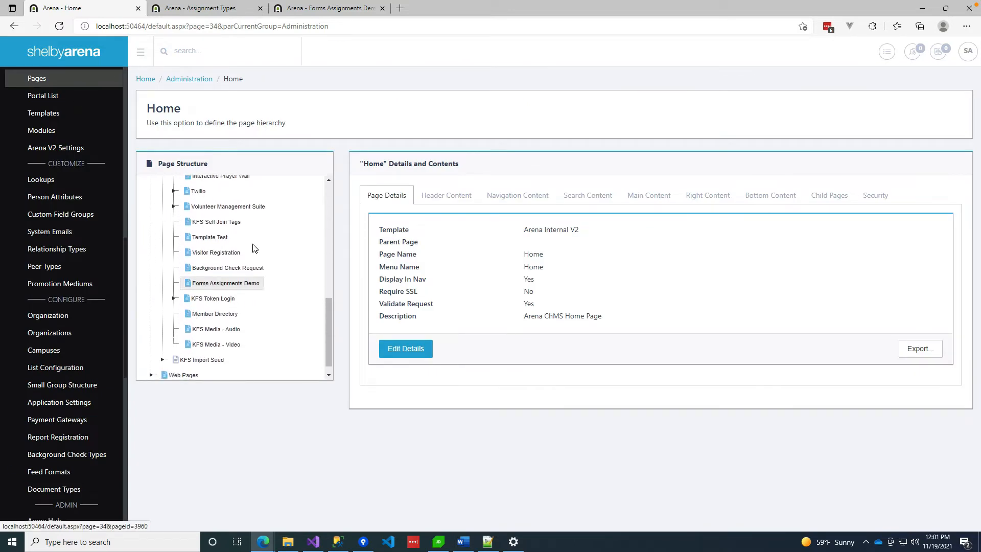
left_click(215, 284)
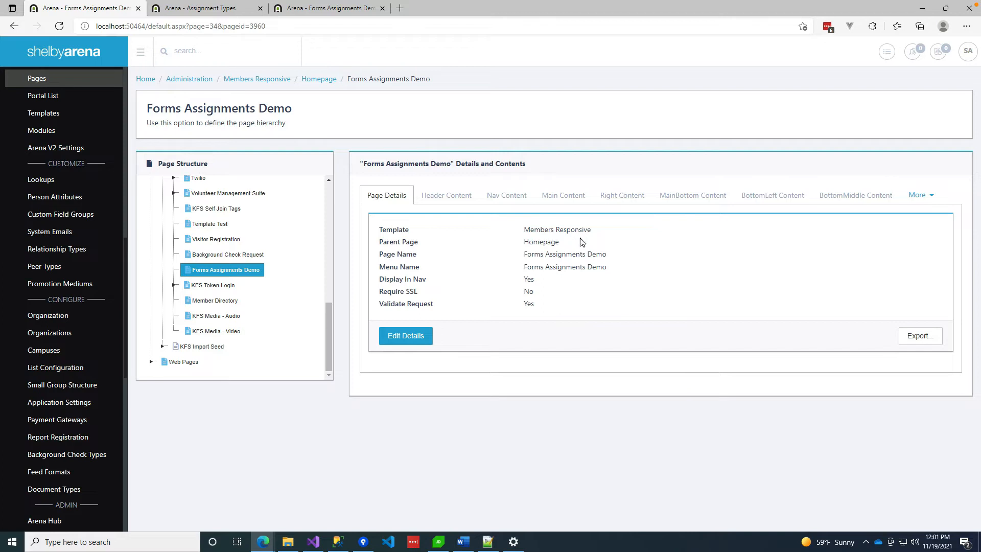
left_click(572, 199)
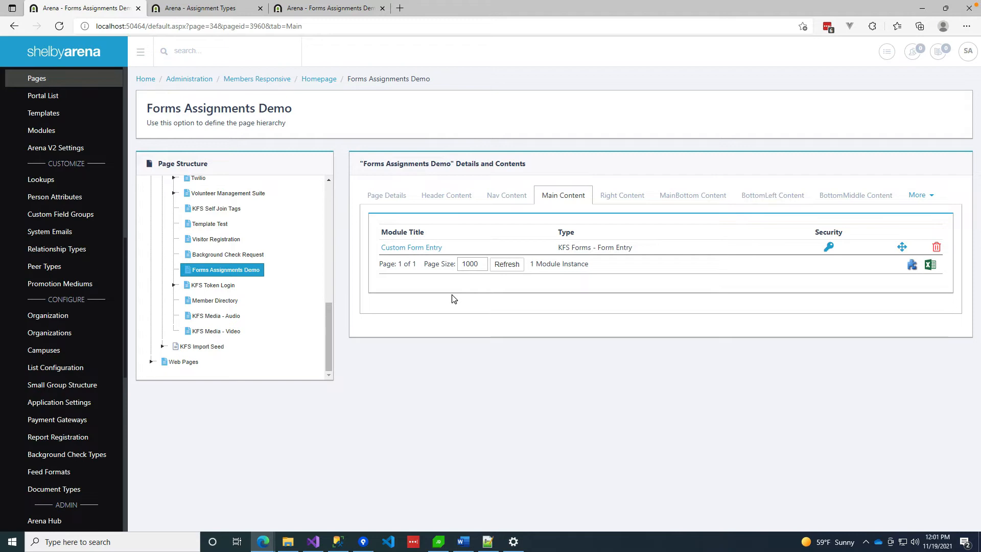
Open the Custom Form Entry module's settings and review Assignment Settings, set to Assignment Demo Form Handler.
left_click(417, 249)
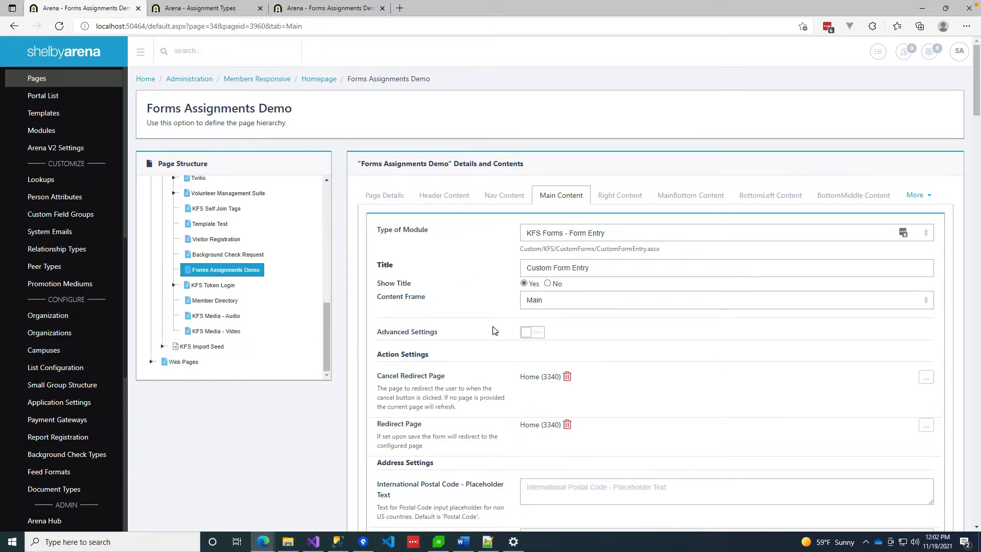
scroll(492, 327, "down", 3)
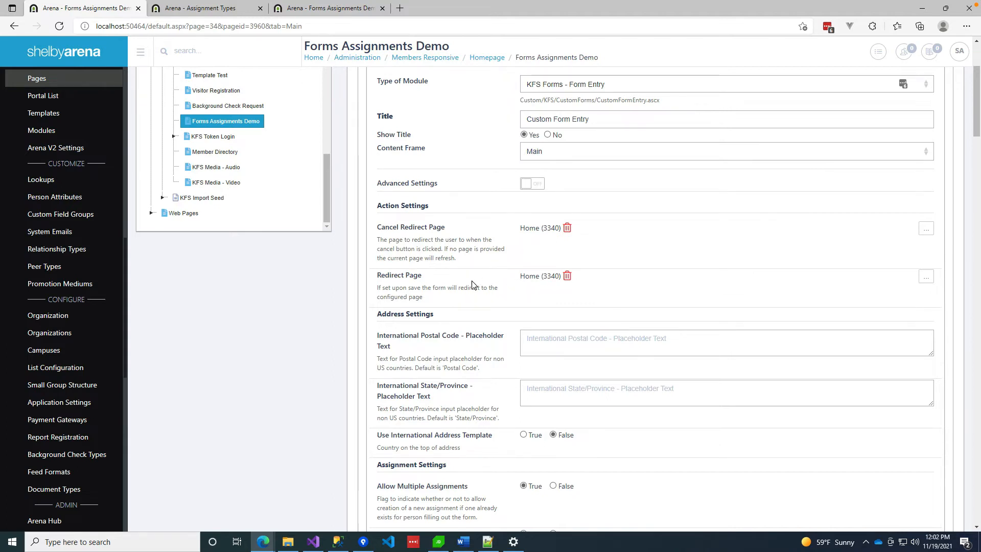
scroll(472, 284, "down", 3)
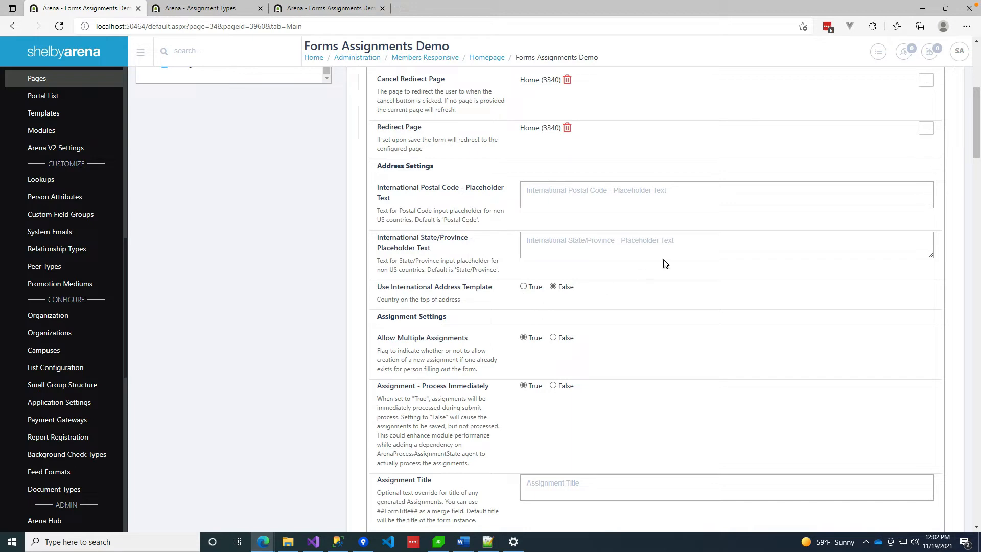
scroll(570, 310, "down", 6)
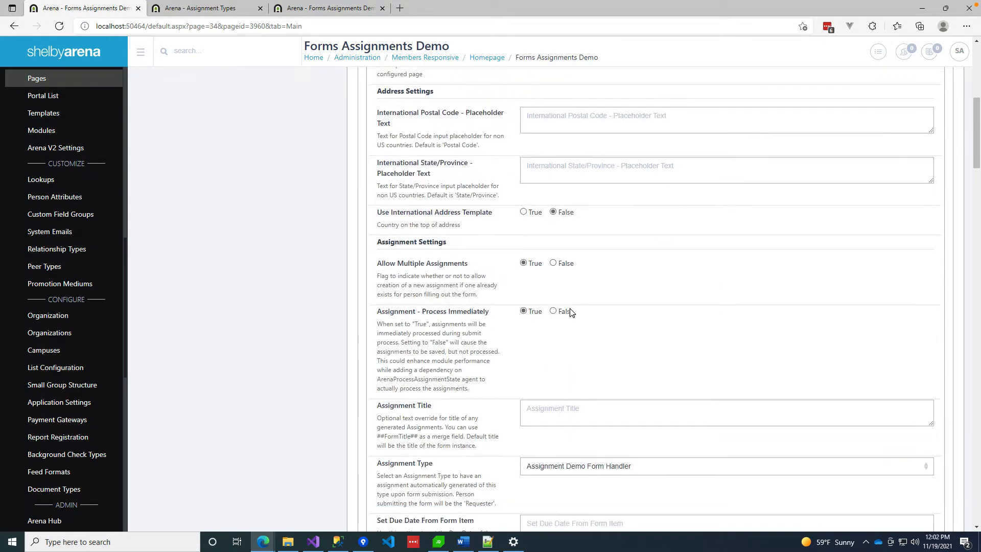
scroll(546, 194, "up", 1)
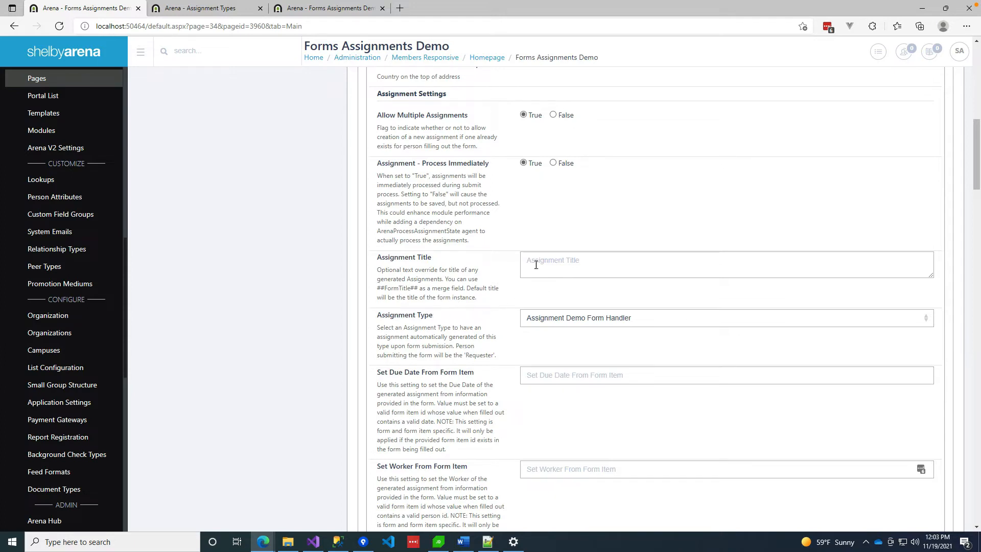
Check the Assignment Type choices, keep Assignment Demo Form Handler, and go to the Assignment Types list.
left_click(675, 322)
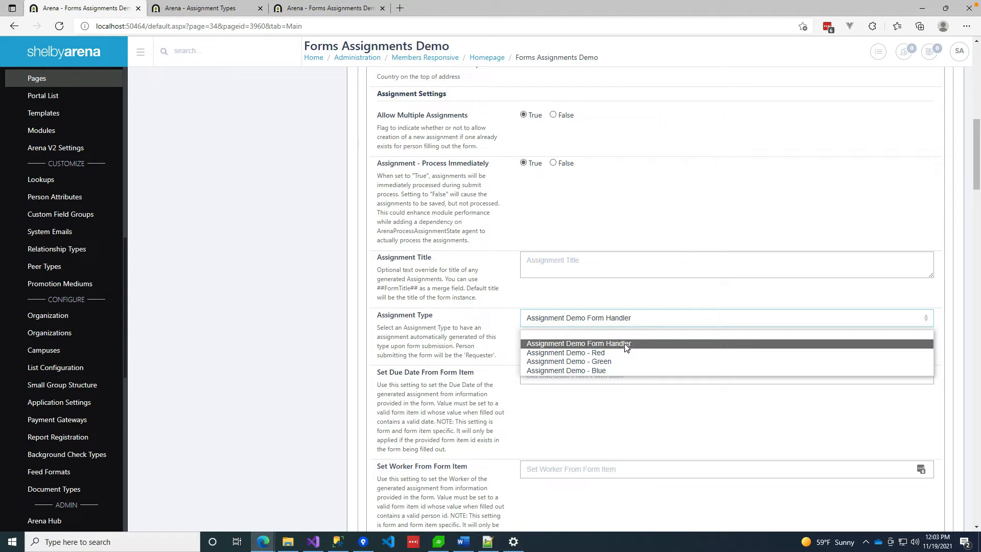
left_click(503, 321)
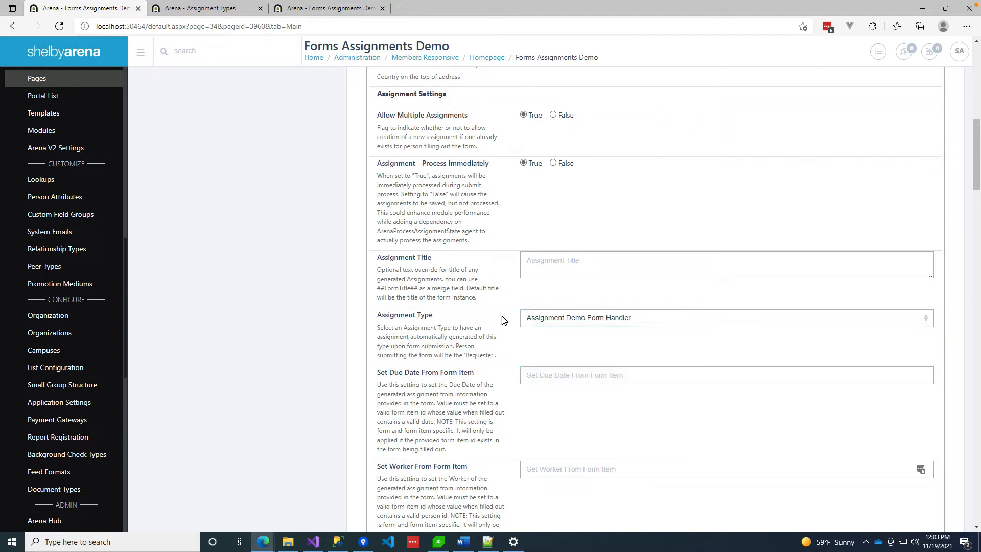
left_click(218, 11)
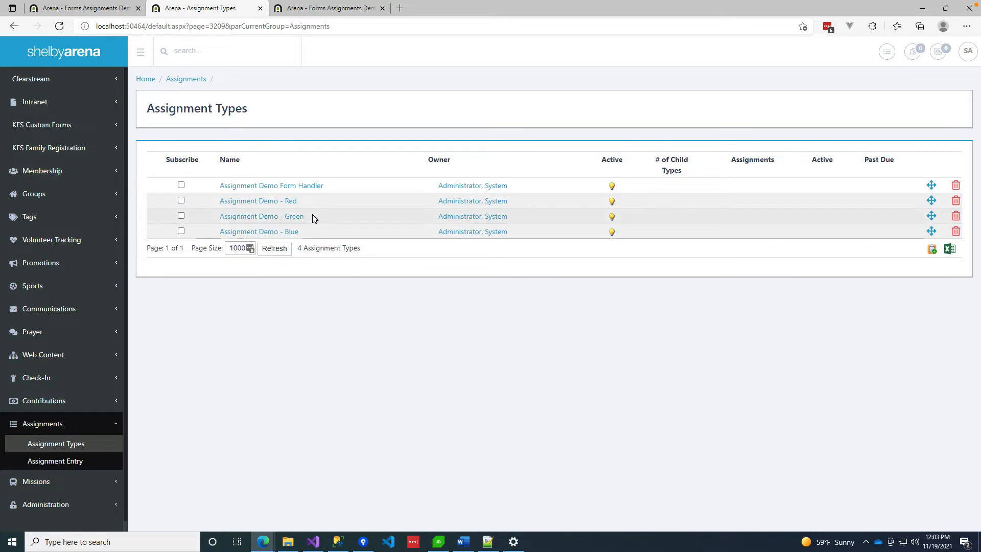
Open Assignment Demo Form Handler and edit its details, showing the 3-day SLA.
left_click(299, 186)
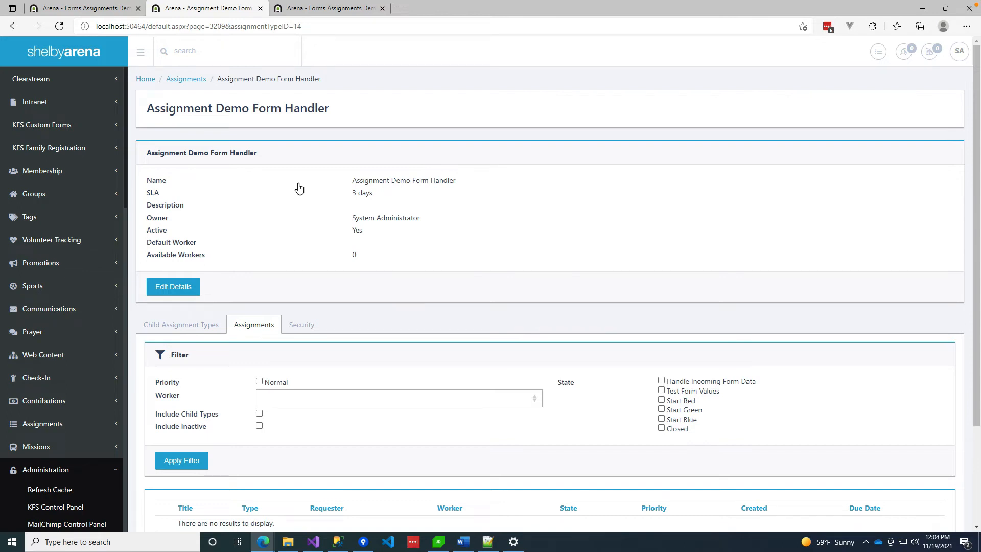
left_click(172, 290)
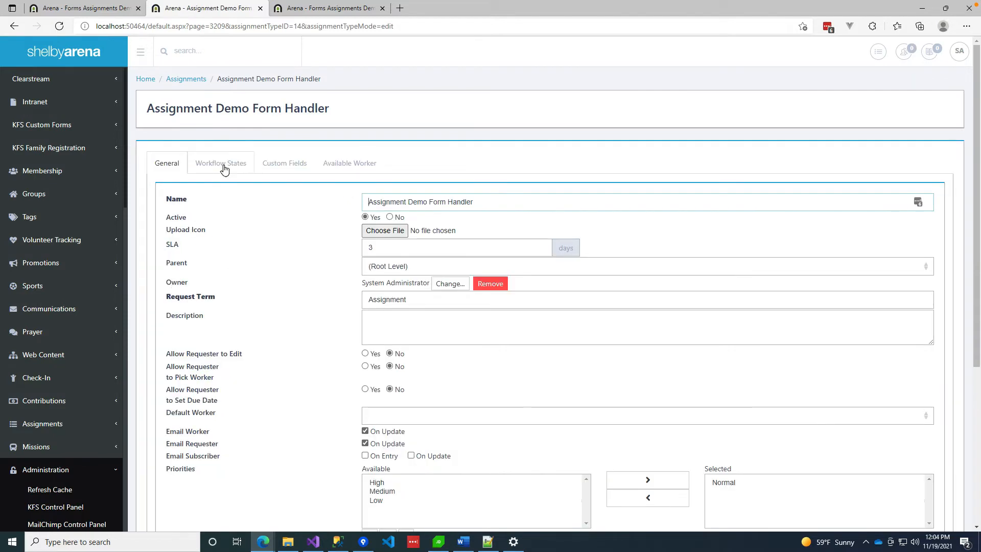
Review the handler's workflow states, then its Favorite Color, Person and FormInstanceId custom fields.
left_click(223, 166)
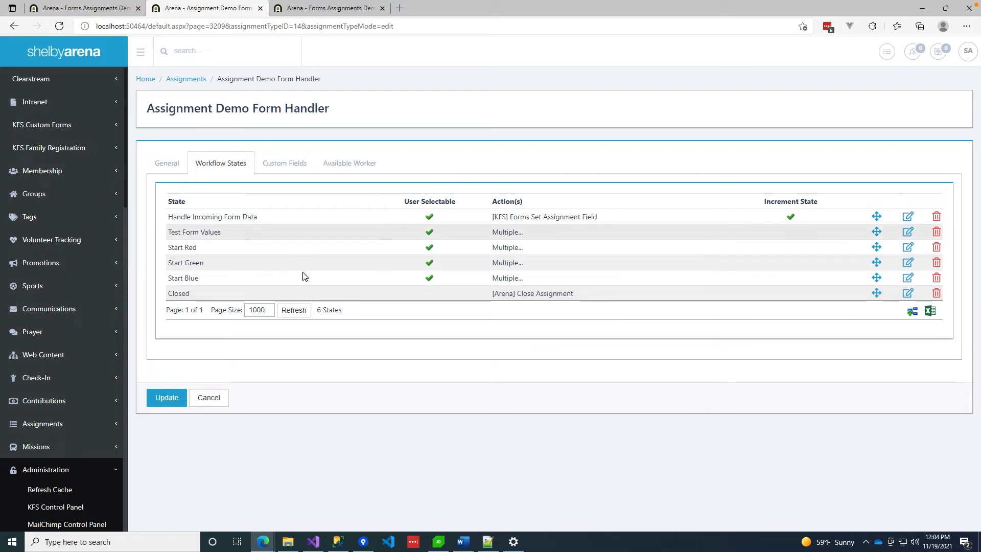
left_click(305, 161)
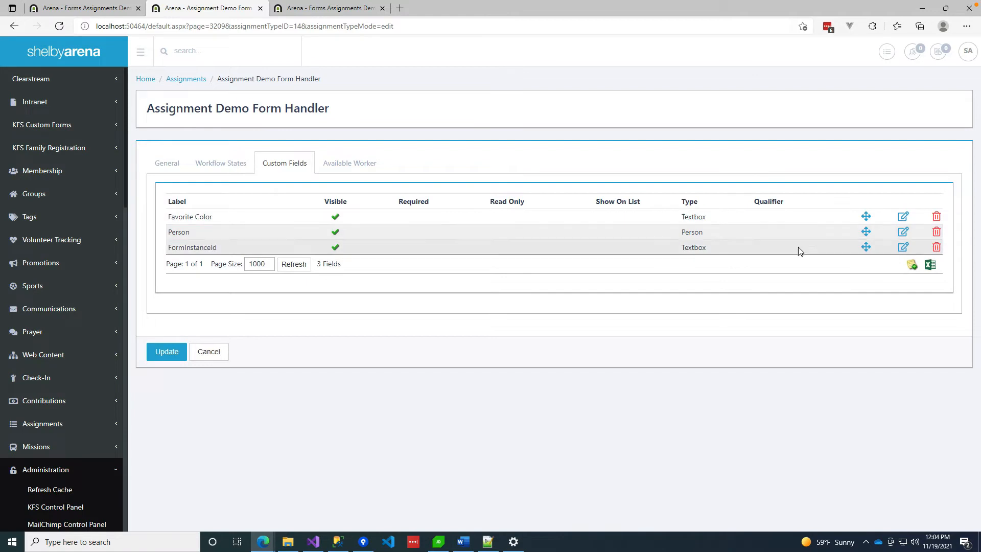
Delete the Person custom field, then list the six workflow states from Handle Incoming Form Data to Closed.
left_click(937, 232)
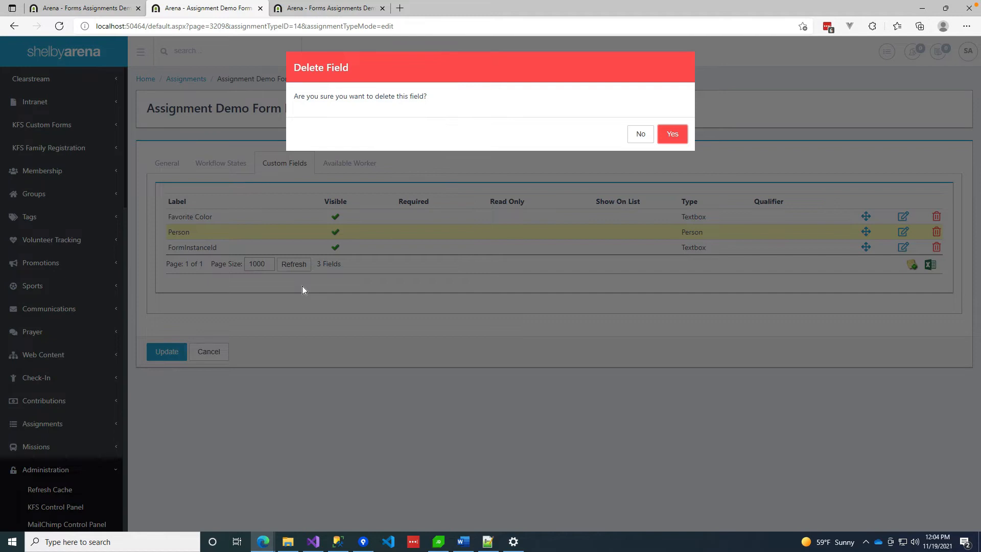
left_click(674, 134)
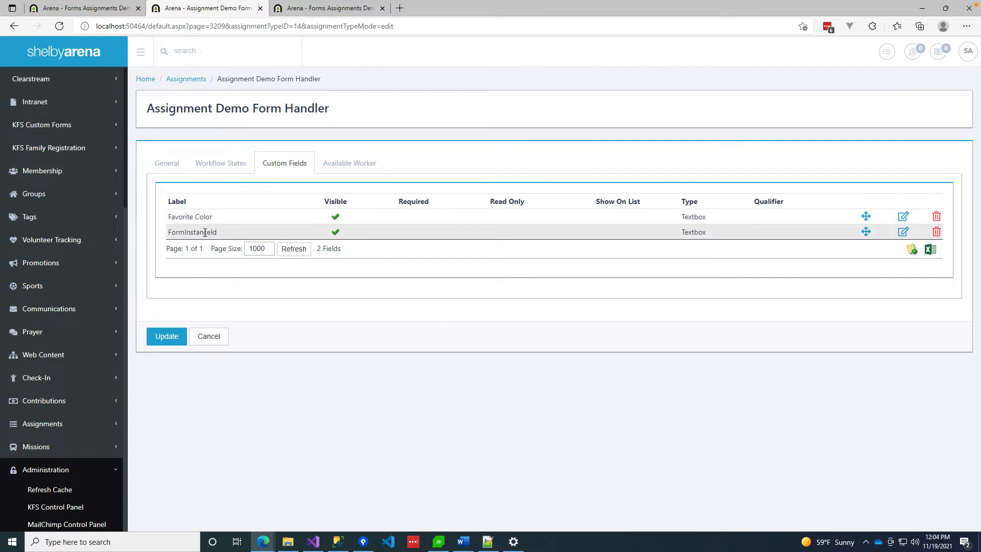
left_click(221, 165)
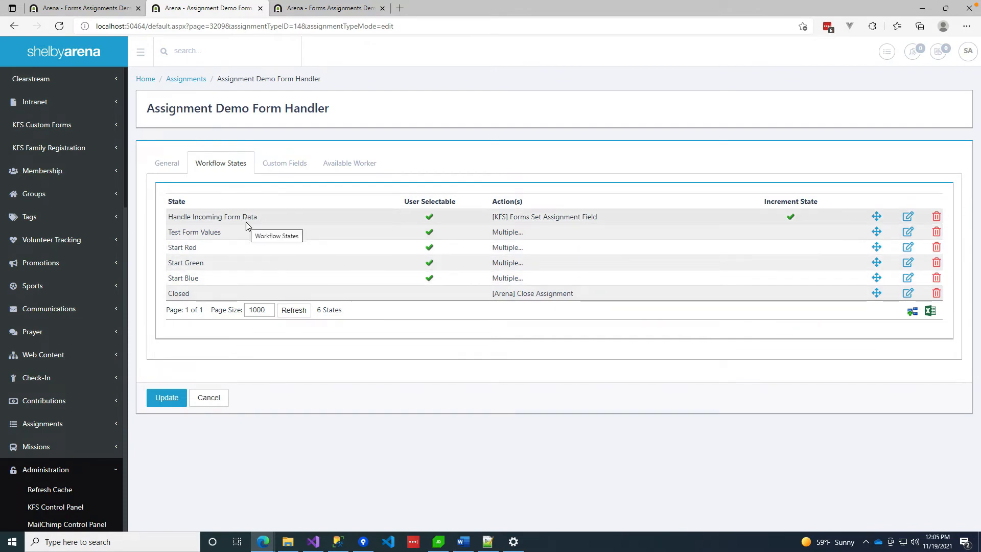
Inspect Handle Incoming Form Data's Forms Set Assignment Field action saving form item 310 to Favorite Color.
left_click(904, 221)
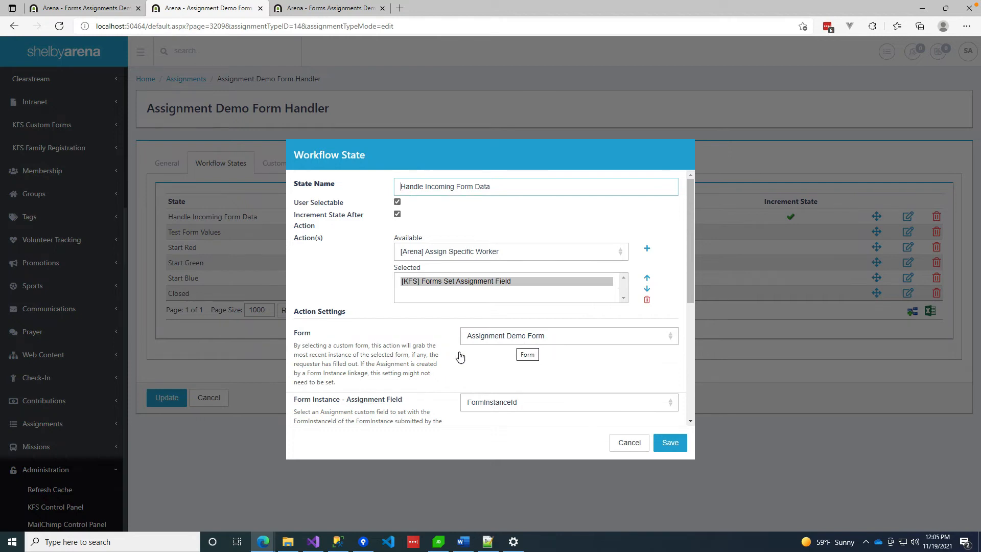
scroll(429, 360, "down", 2)
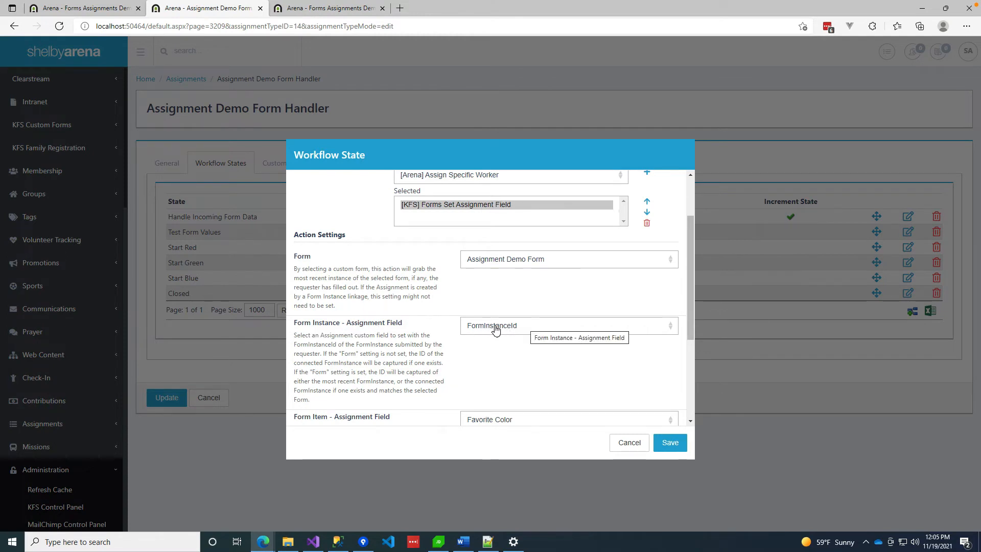
scroll(414, 378, "down", 2)
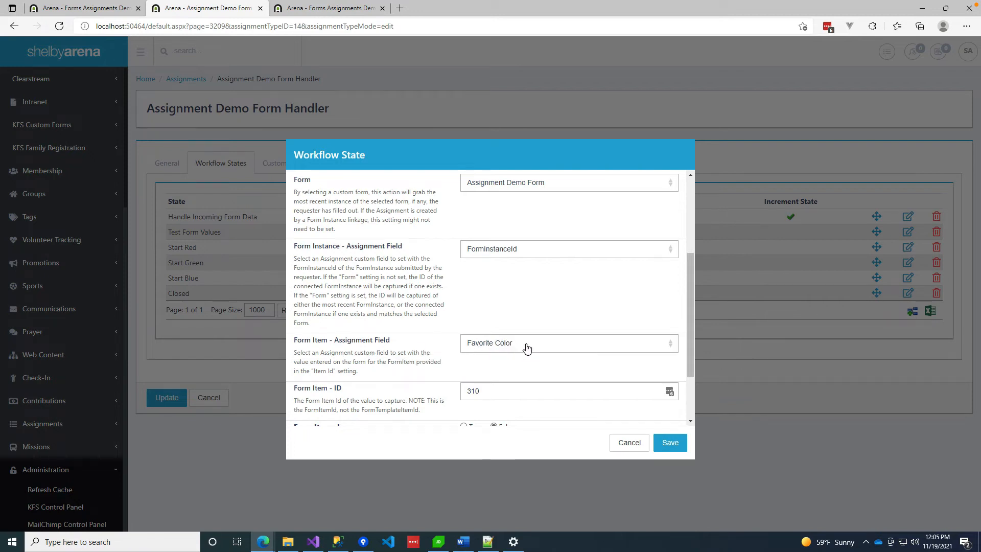
scroll(409, 327, "down", 2)
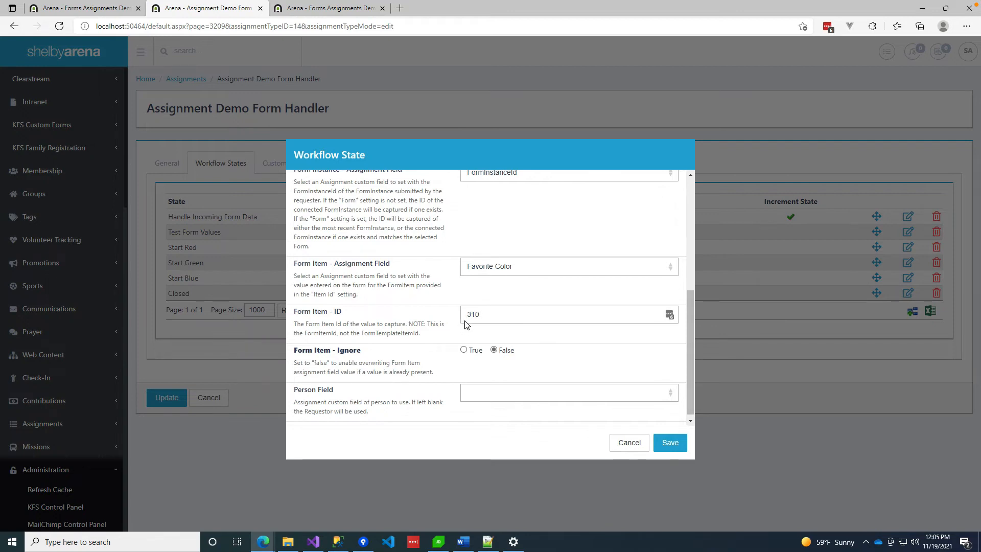
left_click(99, 11)
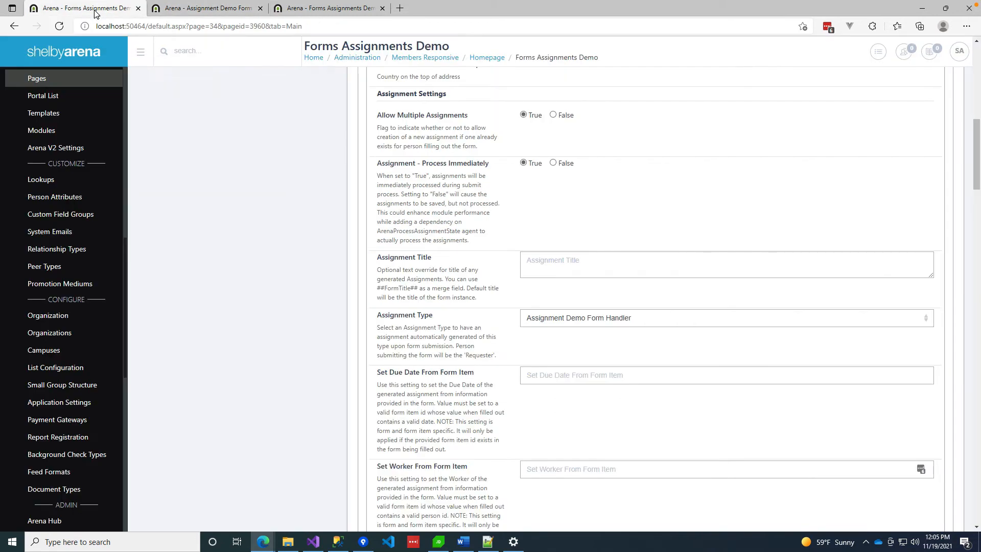
scroll(61, 146, "up", 10)
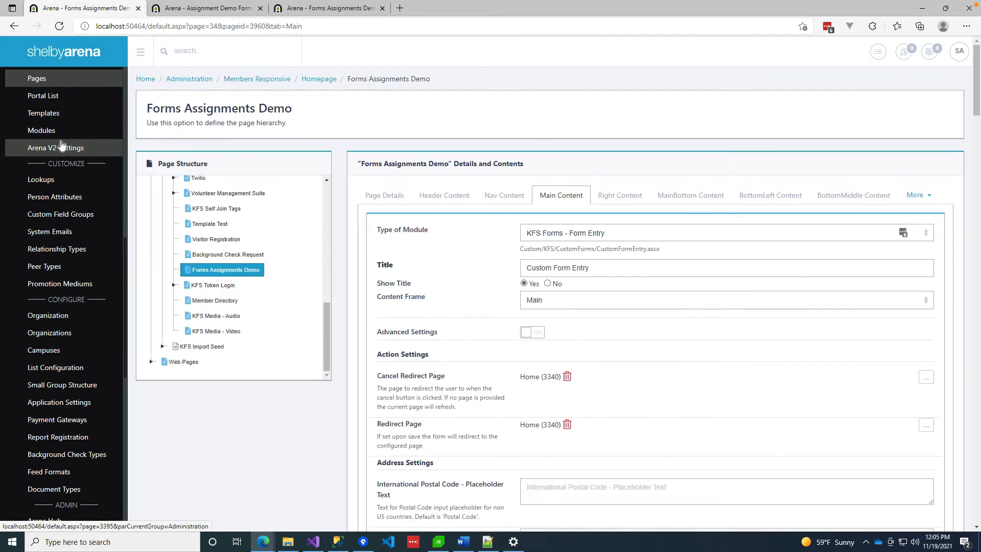
scroll(62, 145, "down", 3)
scroll(61, 146, "down", 3)
left_click(345, 10)
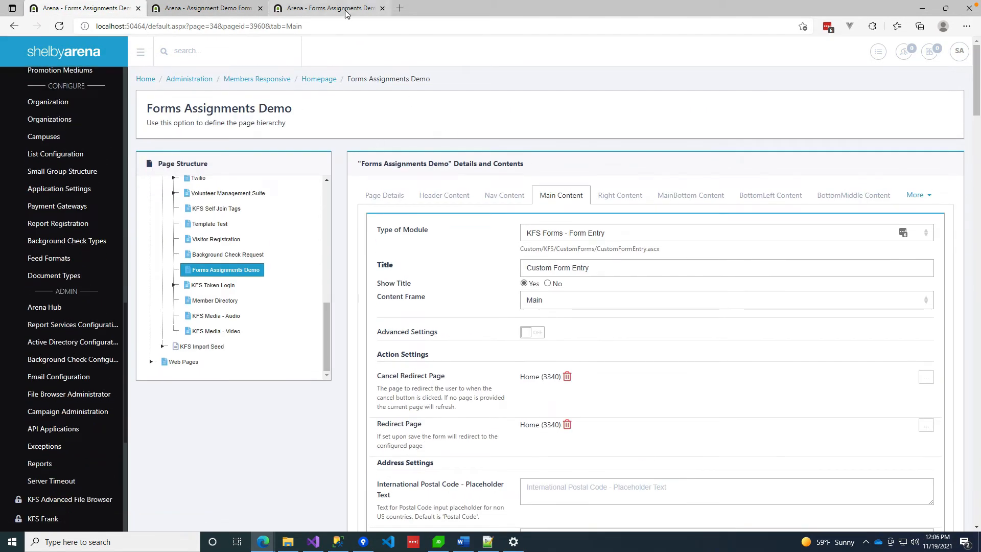
scroll(51, 108, "up", 6)
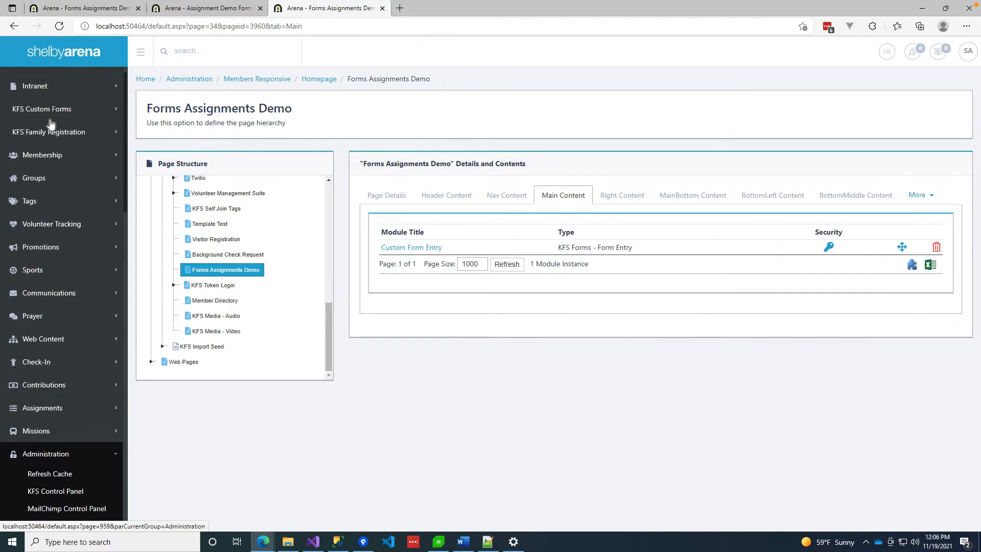
left_click(49, 125)
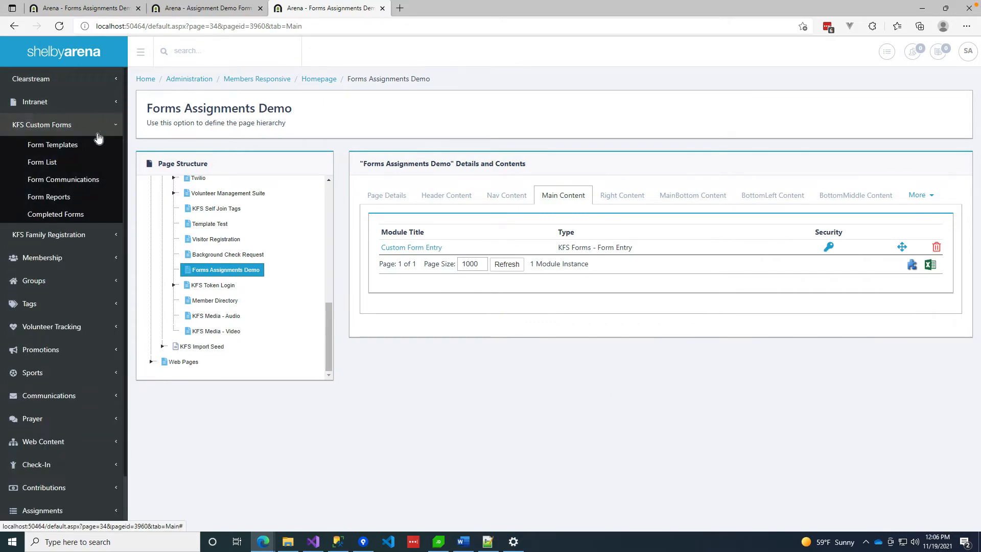
left_click(49, 146)
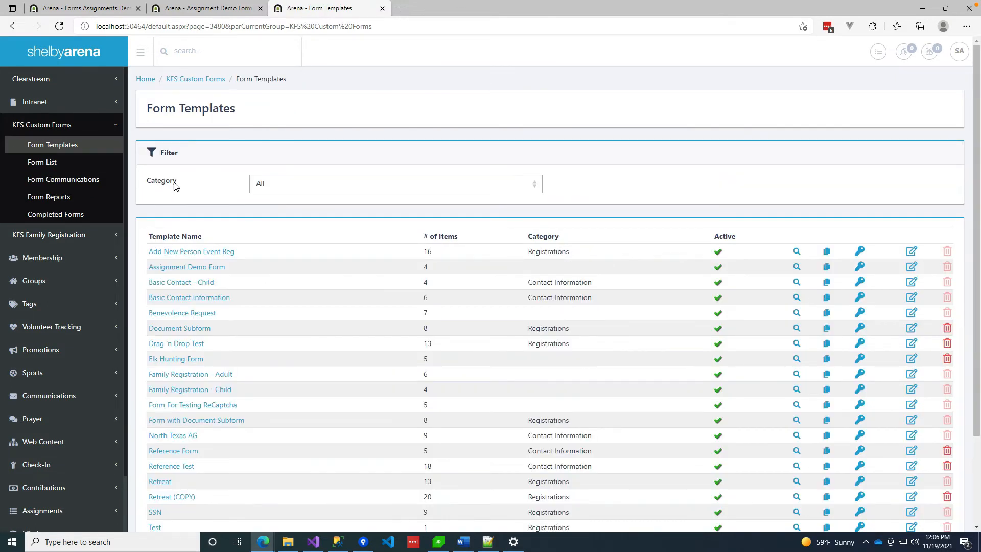
left_click(203, 268)
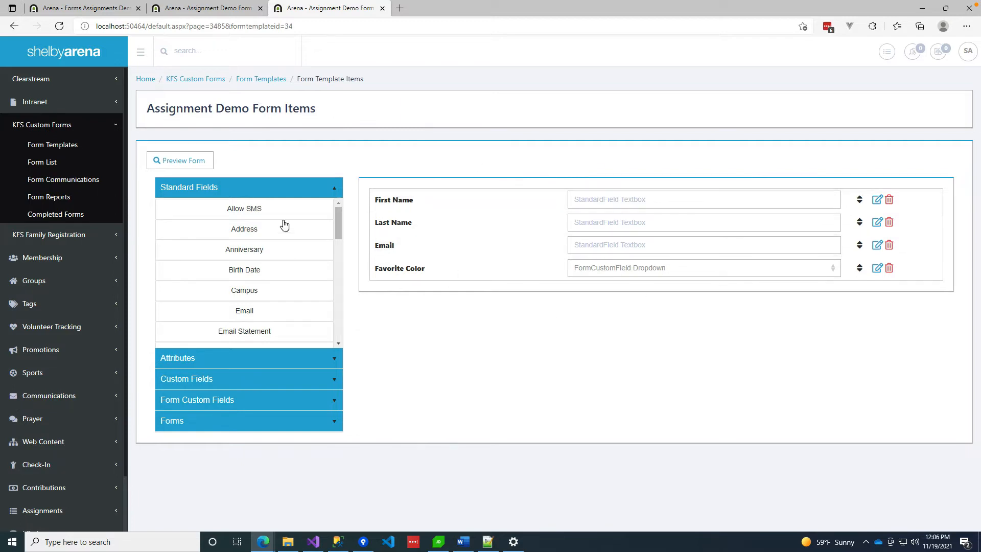
left_click(187, 162)
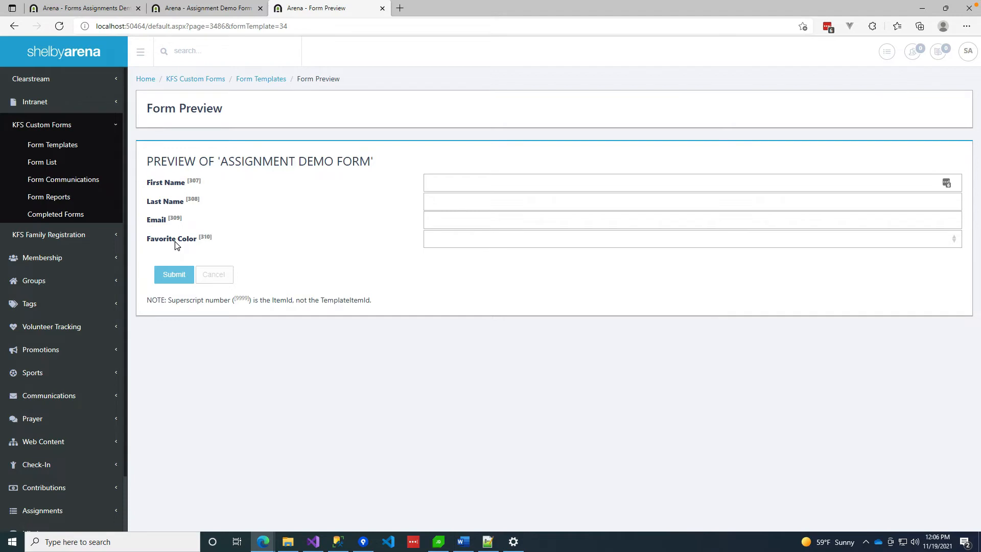
left_click(213, 10)
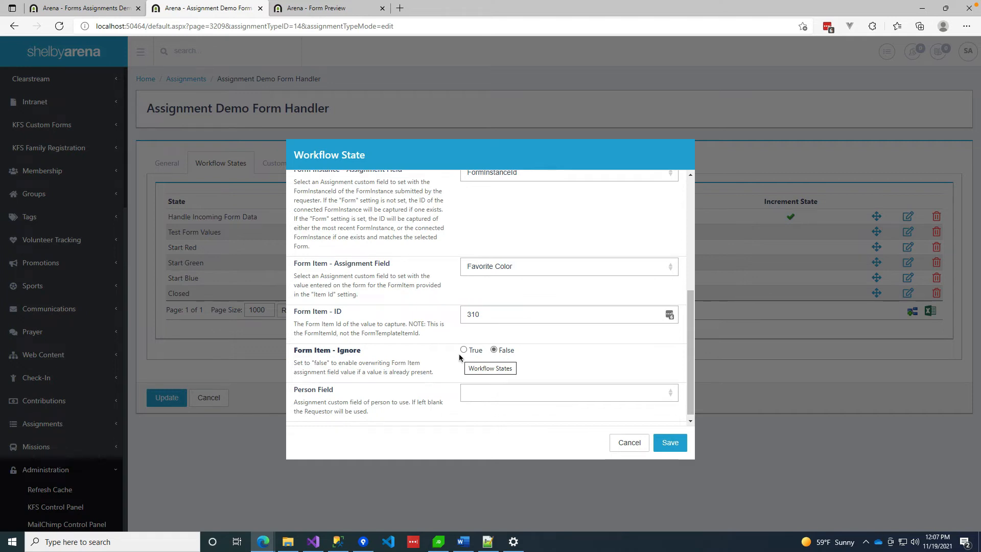
Close the current workflow state unsaved and open the Test Form Values state.
left_click_drag(691, 354, 692, 361)
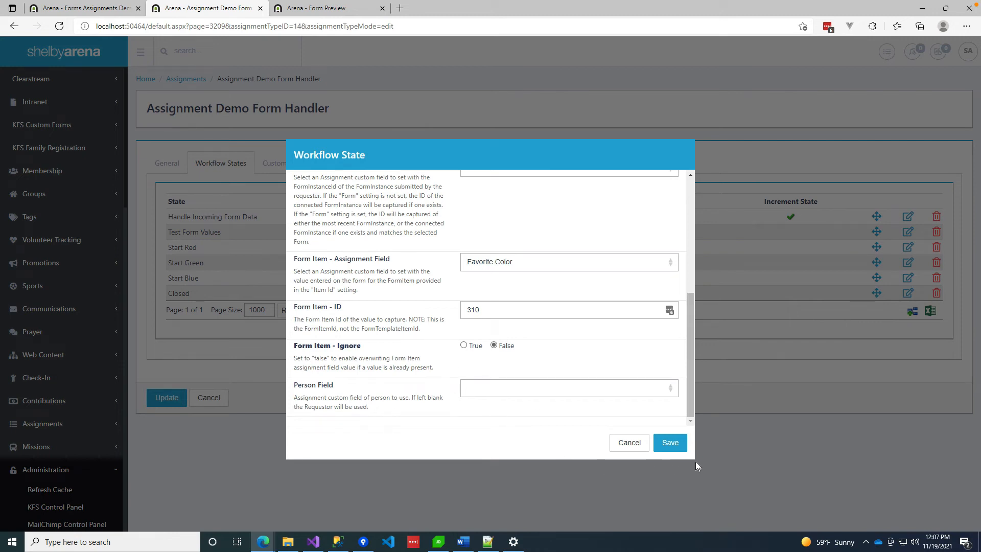
left_click(632, 442)
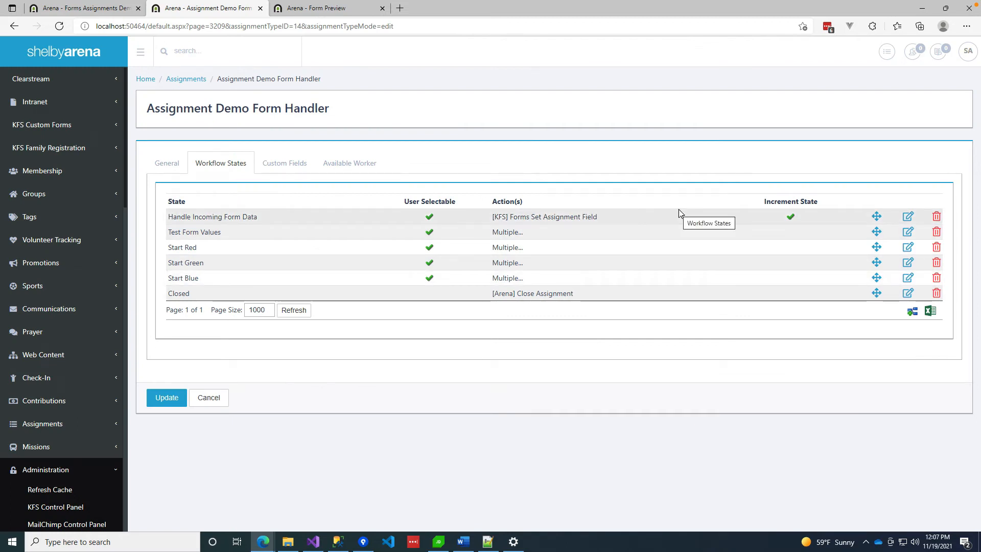
left_click(907, 233)
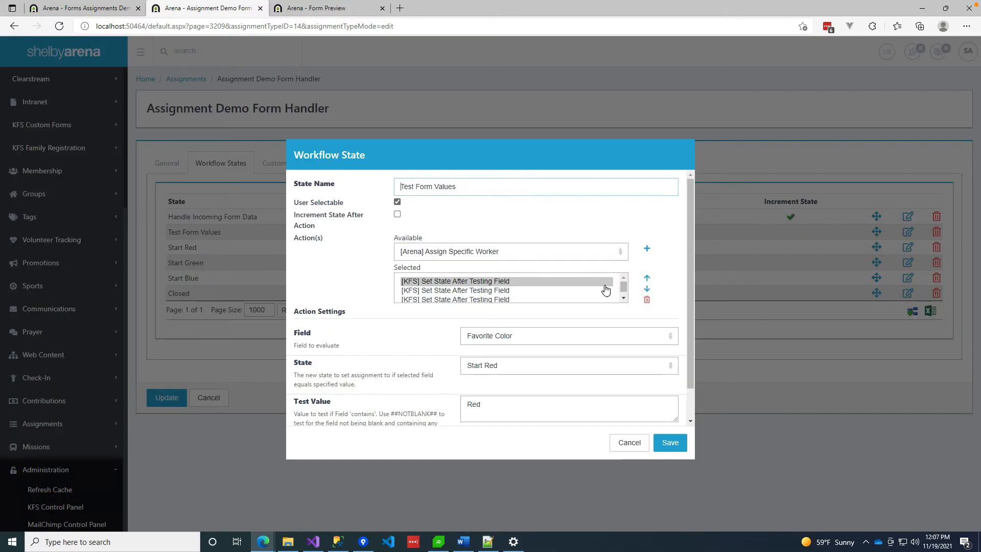
Inspect the Green and Blue colour tests, then close Test Form Values unsaved.
mouse_move(623, 284)
left_mouse_down()
mouse_move(623, 302)
mouse_move(622, 283)
left_mouse_up()
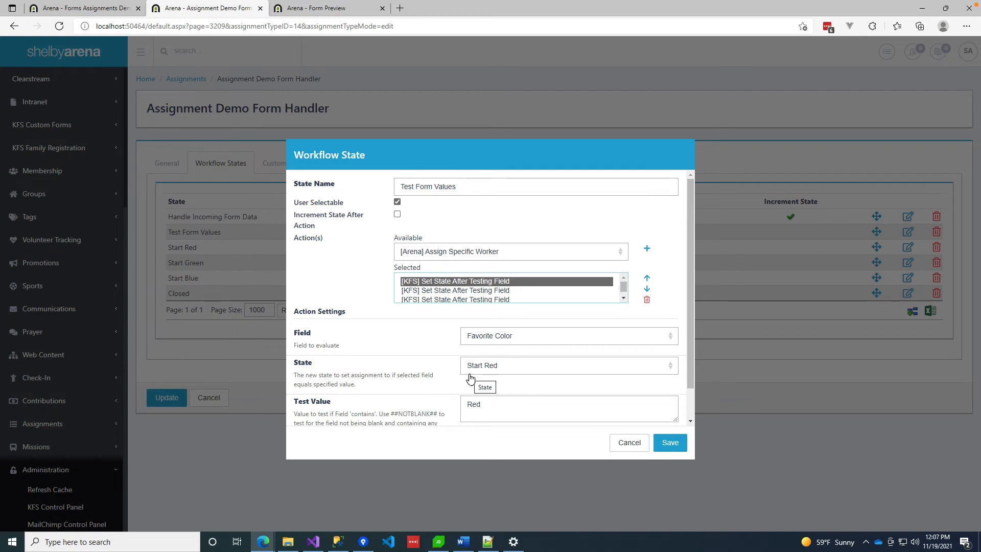
left_click(503, 292)
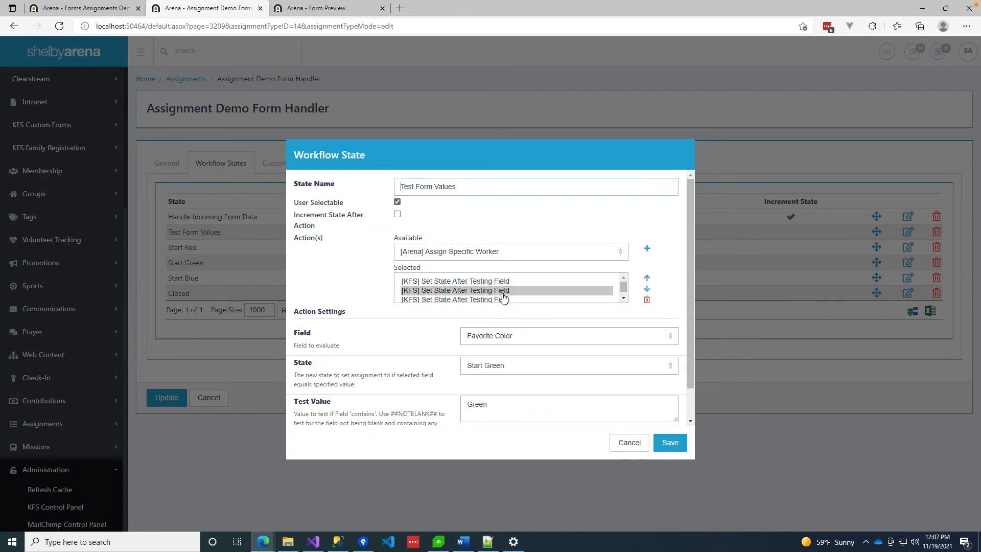
left_click(502, 300)
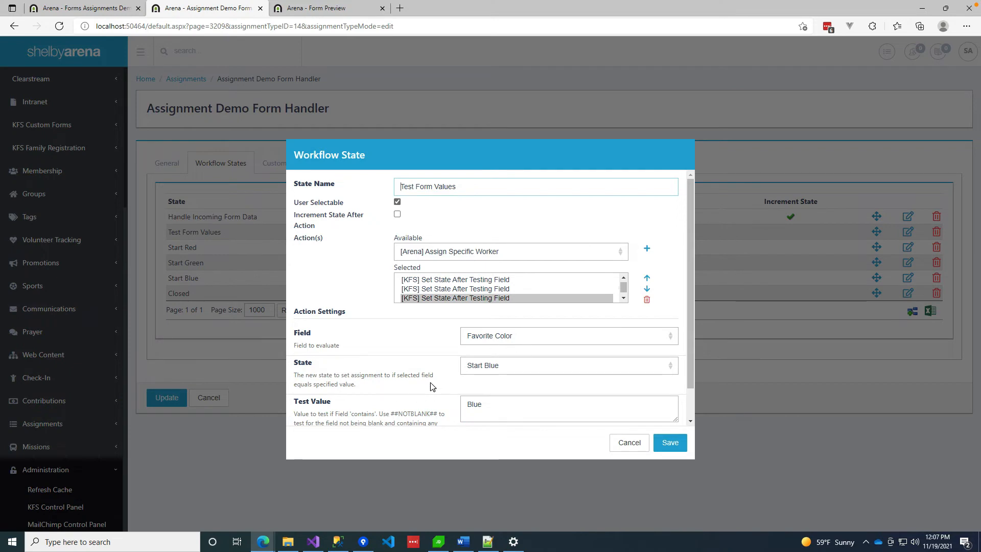
left_click(625, 451)
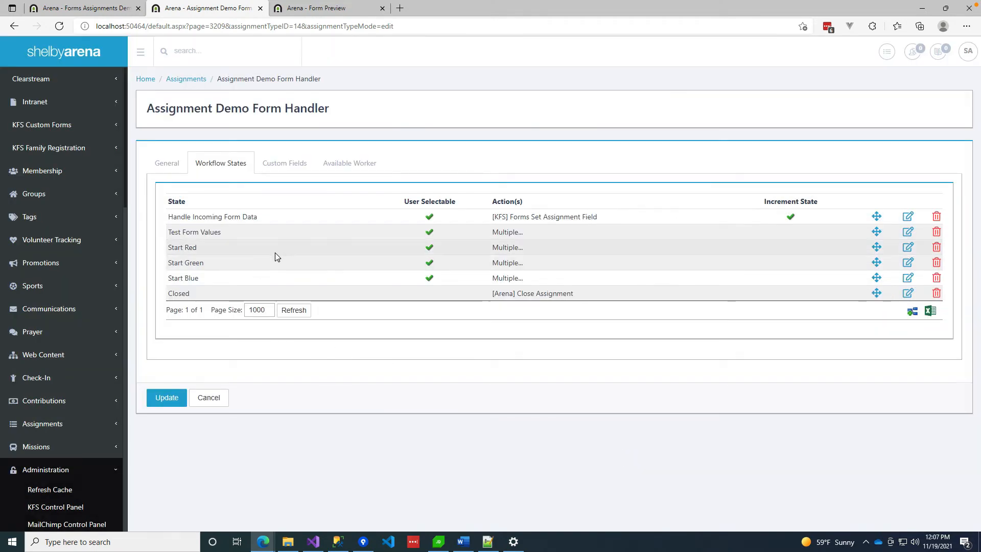
left_click(908, 248)
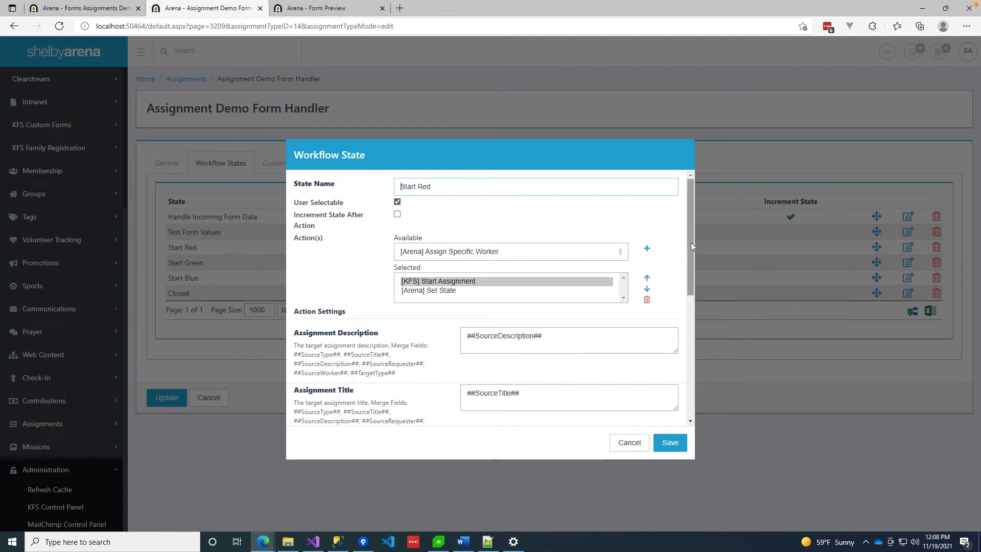
Keep Assignment Demo - Red as Start Red's assignment type, set Copy Custom Field Values to True, and save.
left_click_drag(691, 242, 691, 238)
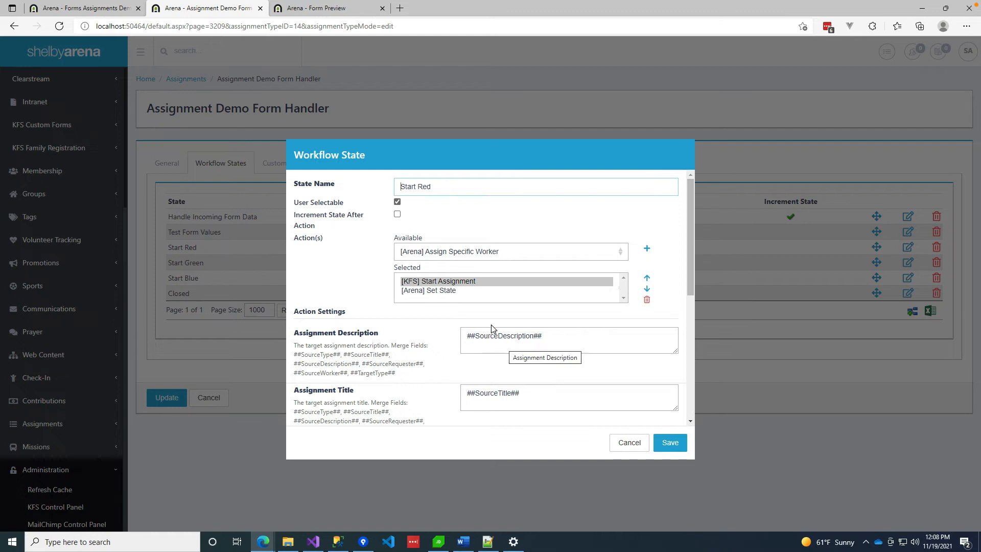
scroll(500, 349, "down", 2)
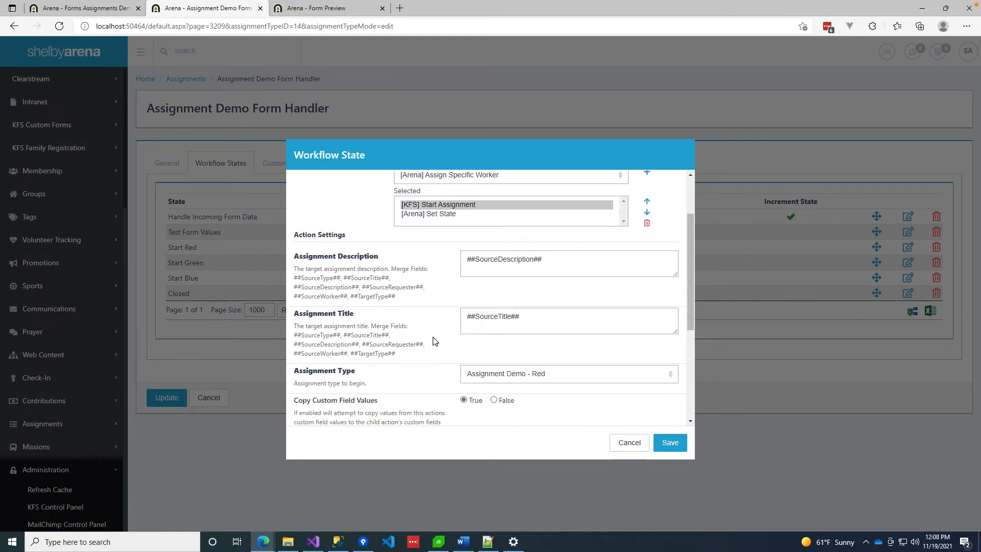
left_click(585, 378)
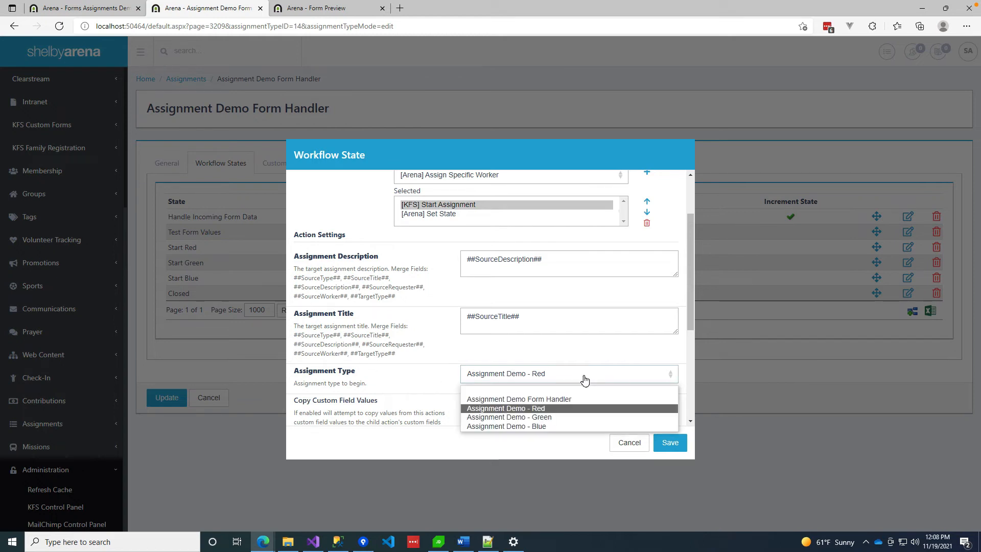
left_click(538, 409)
scroll(420, 343, "up", 2)
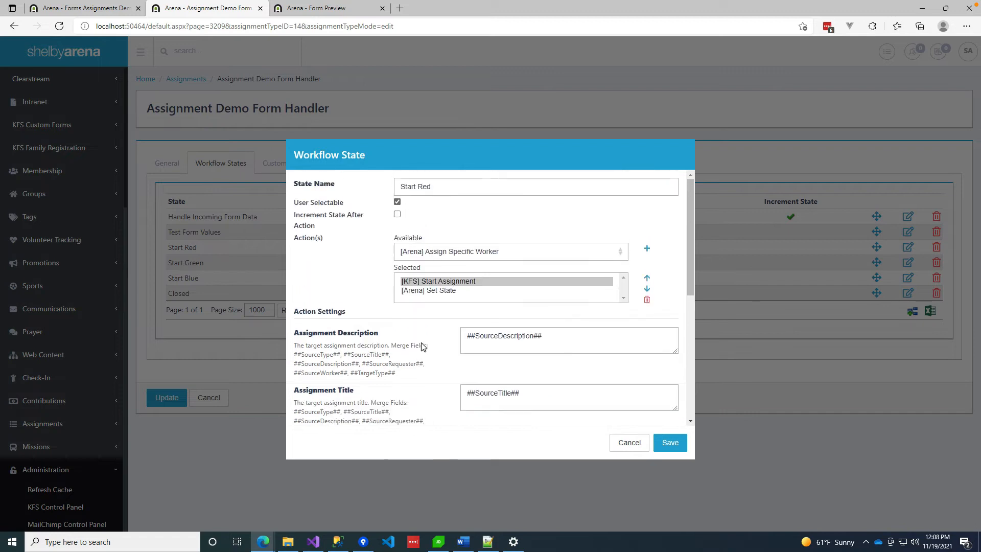
scroll(520, 346, "down", 5)
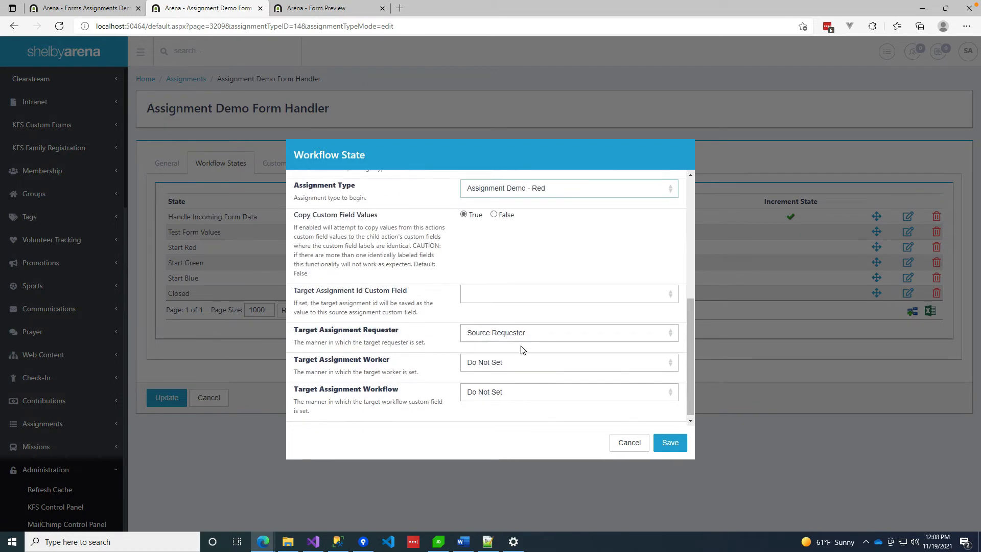
scroll(511, 276, "up", 1)
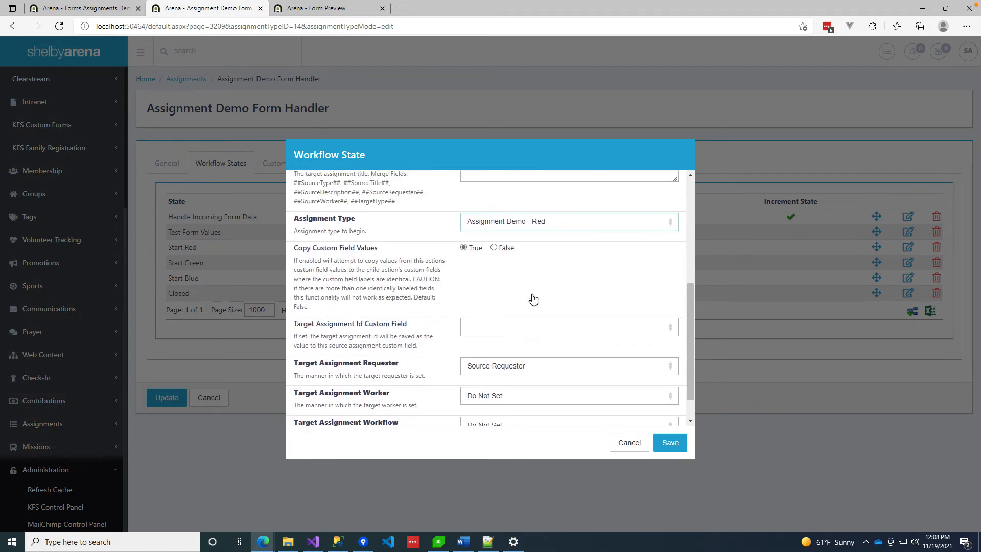
left_click(464, 249)
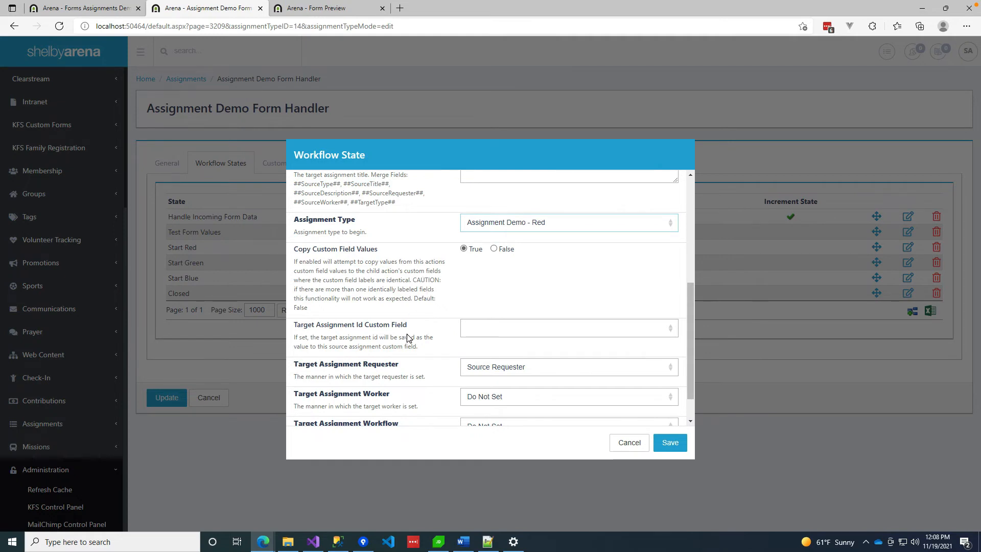
scroll(407, 334, "down", 1)
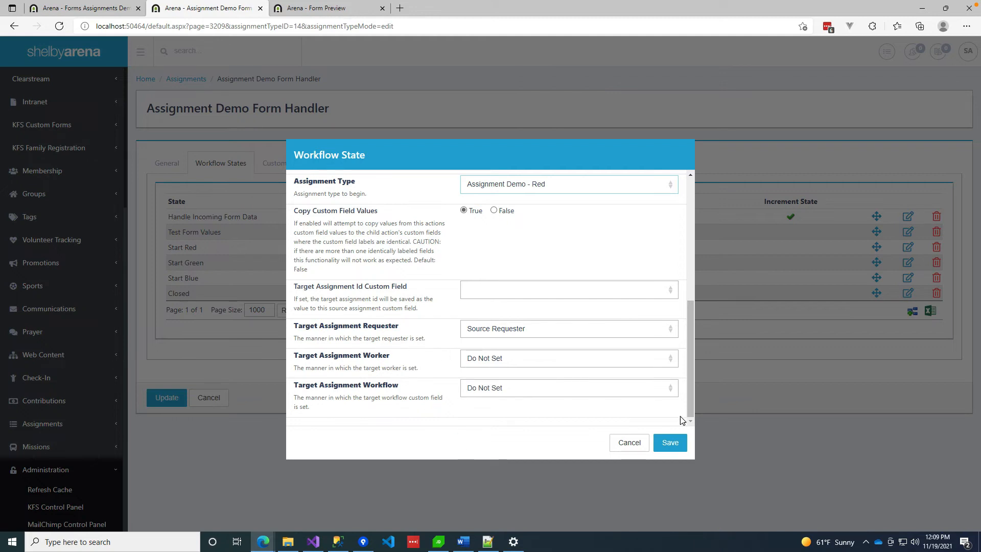
left_click(670, 442)
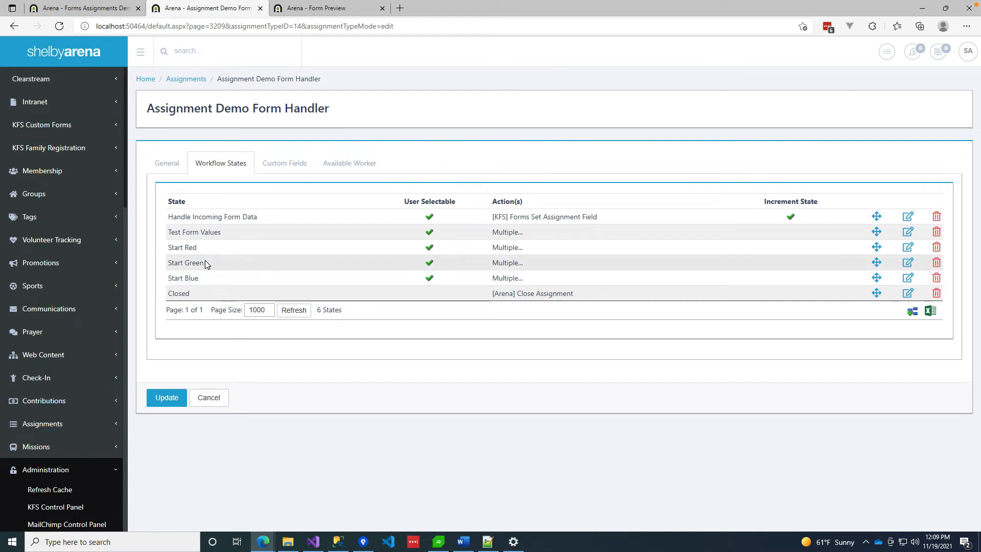
Inspect Start Red's Set State action and cancel without changes.
left_click(909, 248)
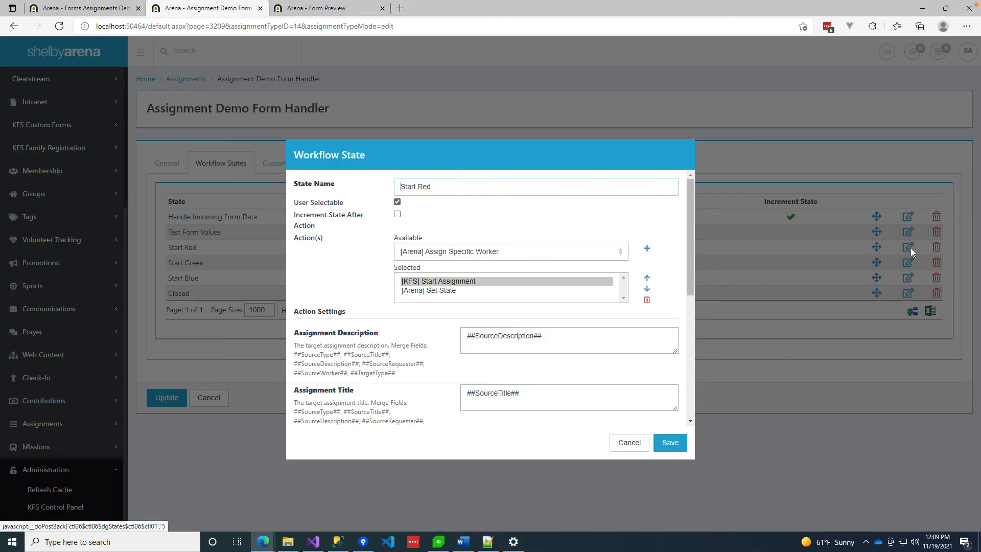
left_click(438, 291)
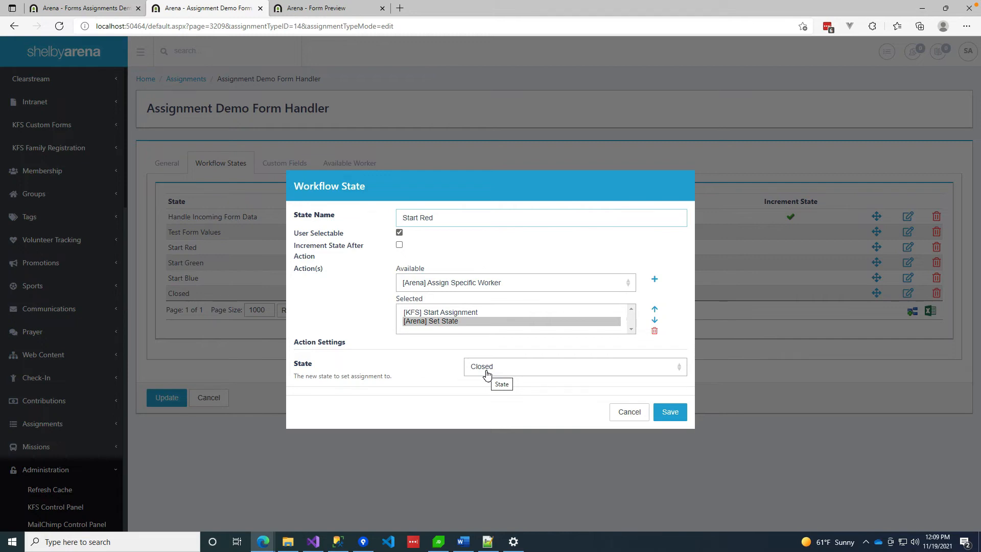
left_click(629, 412)
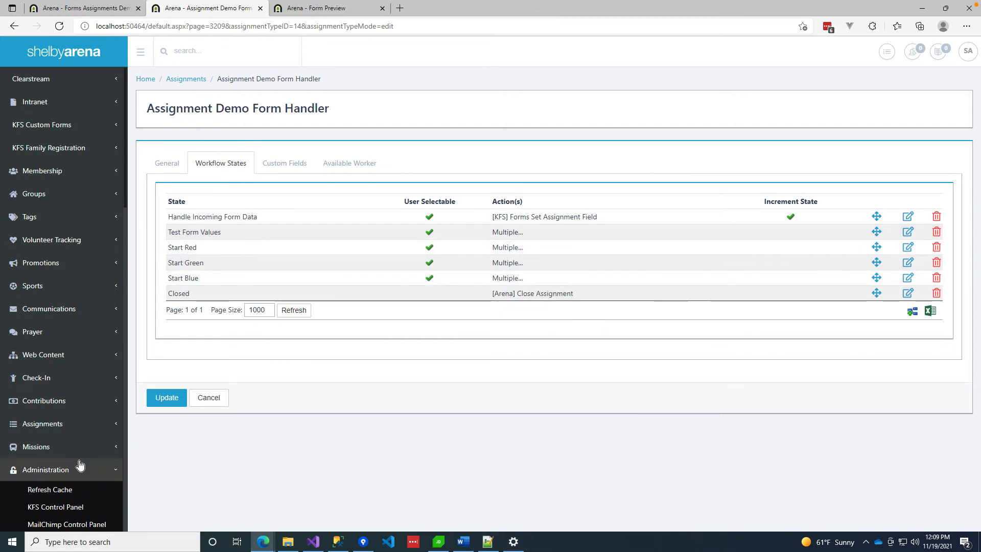
Expand the Assignments section in the left navigation.
scroll(79, 465, "down", 10)
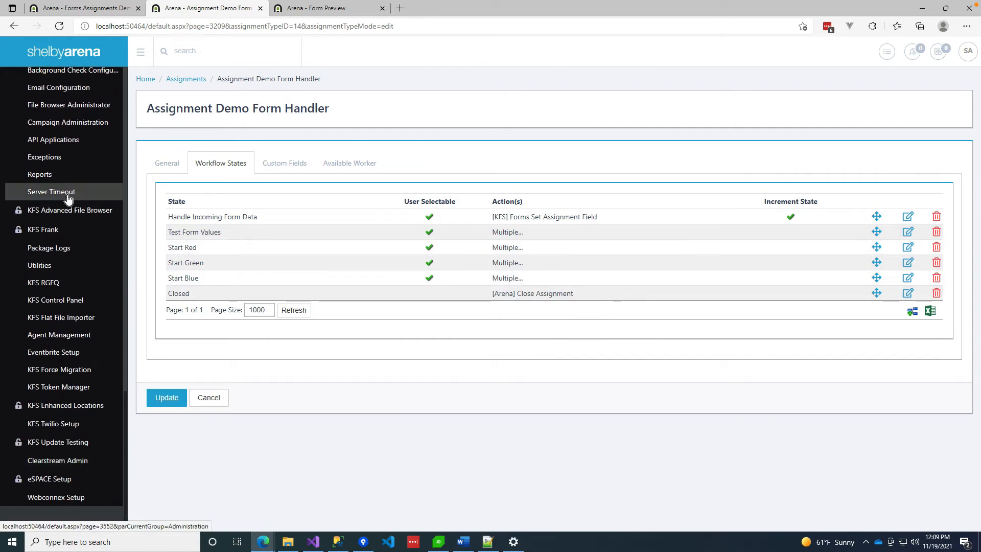
scroll(61, 230, "up", 10)
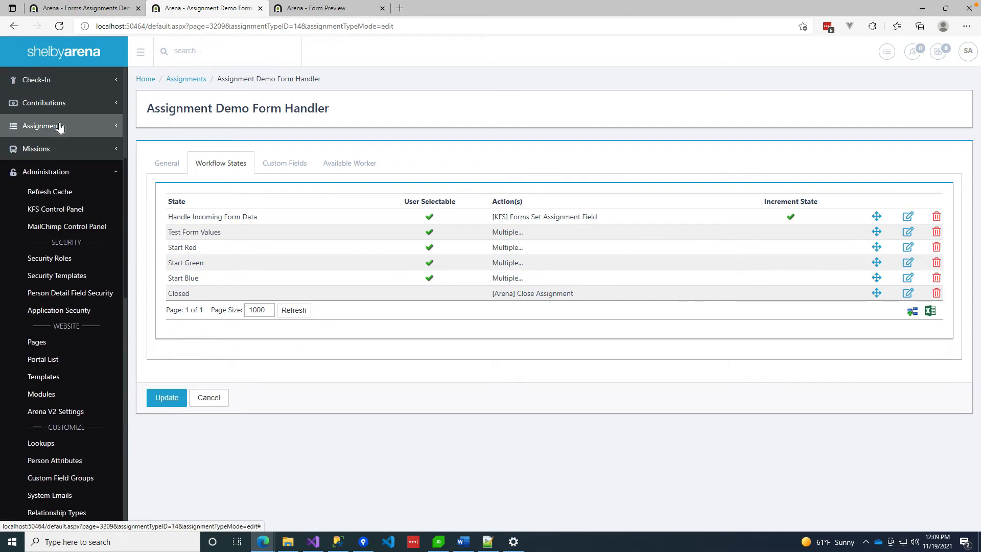
left_click(59, 126)
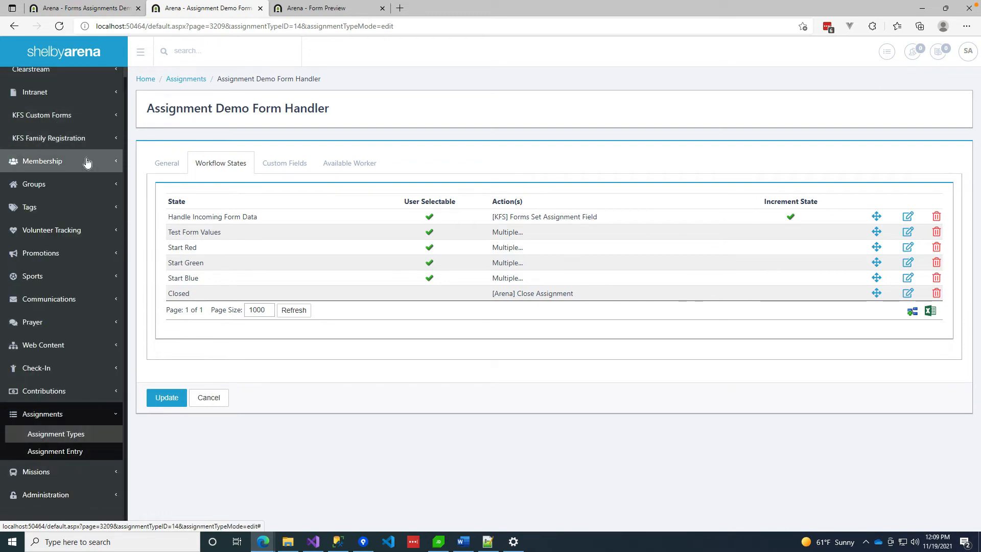
Open Assignment Demo - Red, review its workflow states in Edit Details, then cancel.
left_click(60, 434)
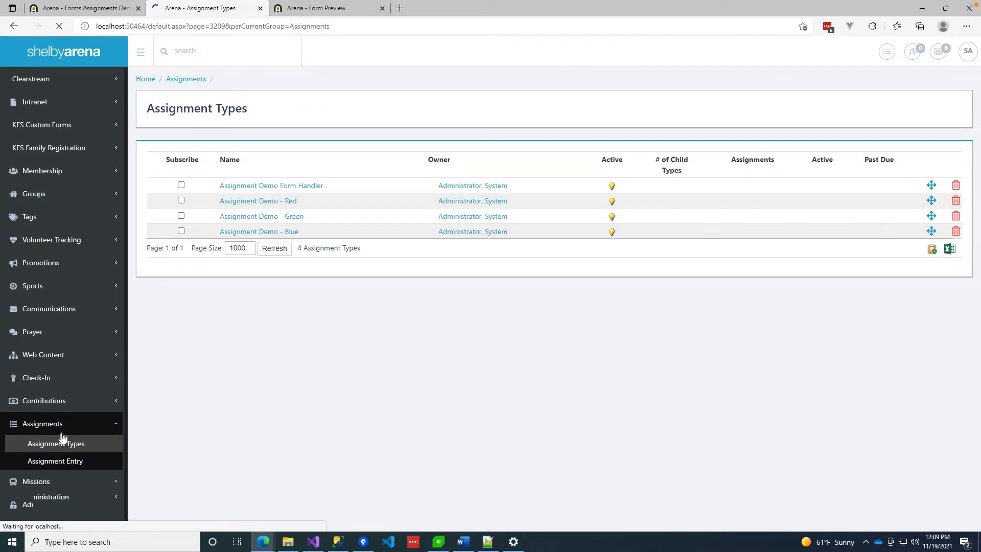
left_click(267, 202)
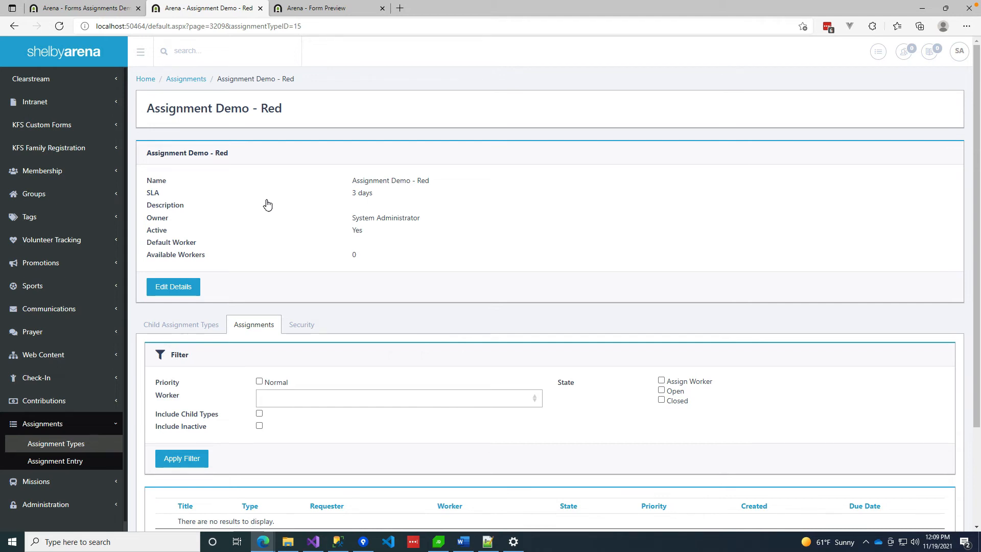
scroll(499, 453, "down", 3)
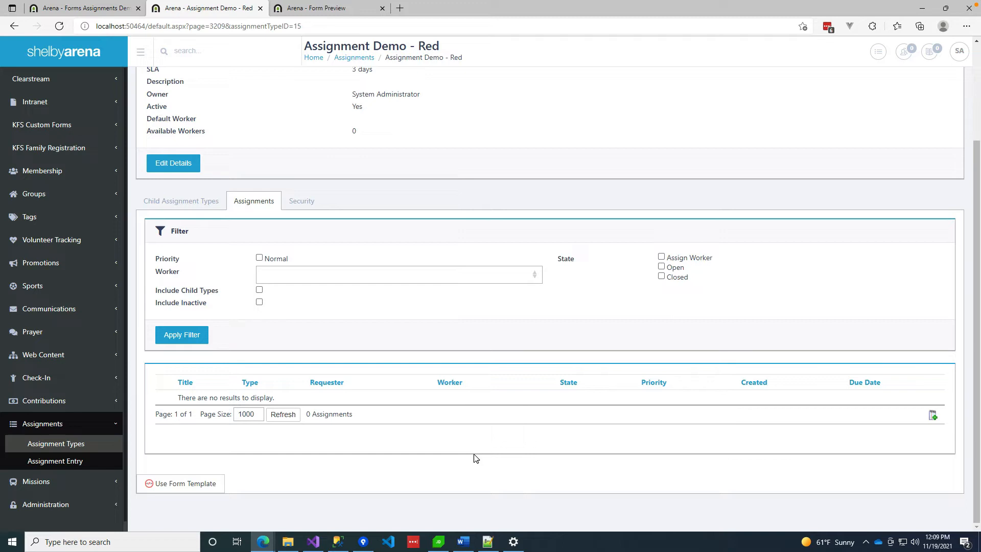
scroll(402, 301, "up", 3)
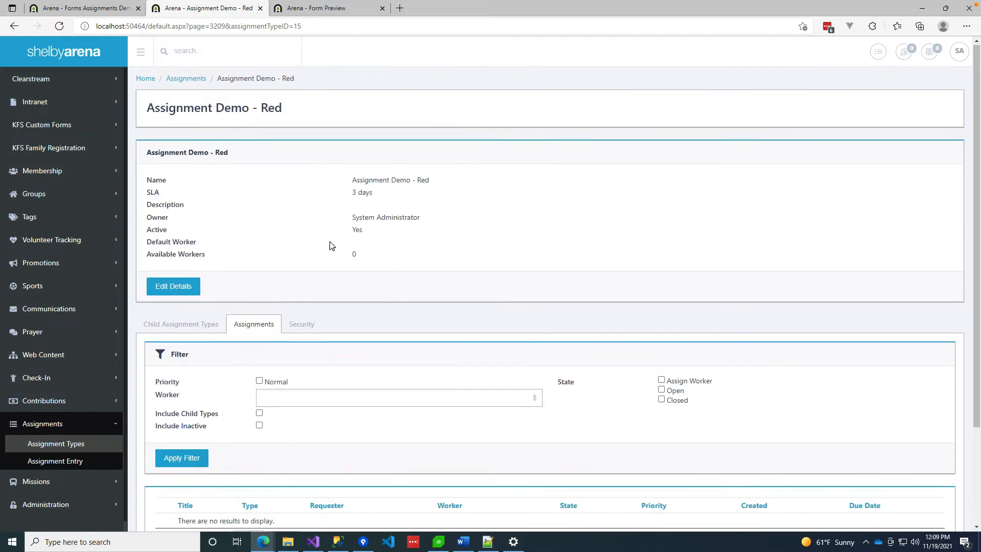
left_click(167, 287)
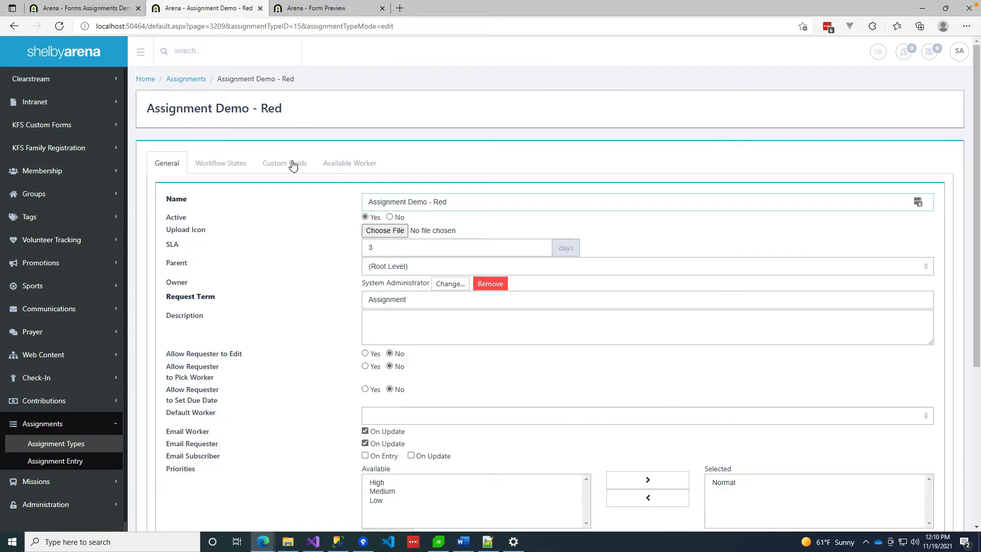
left_click(226, 165)
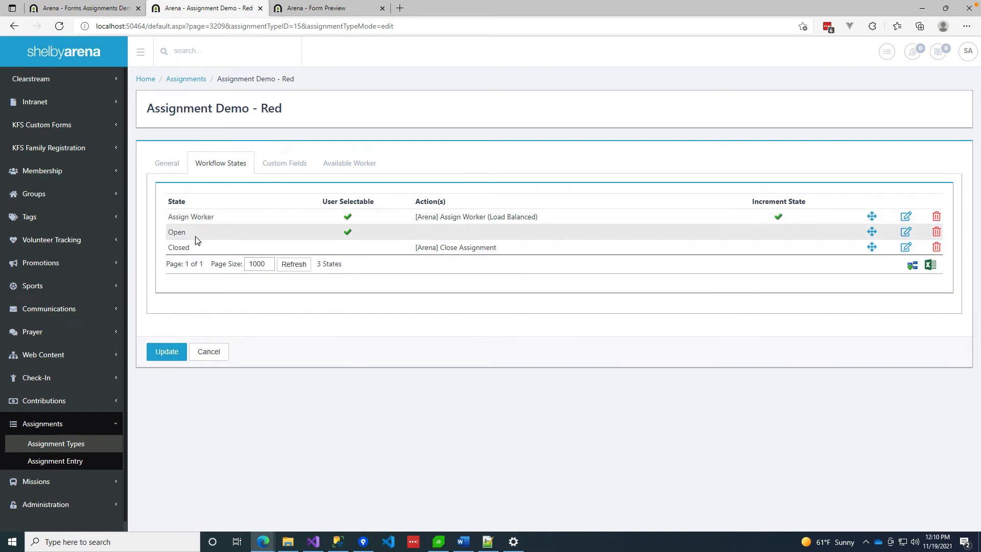
left_click(209, 356)
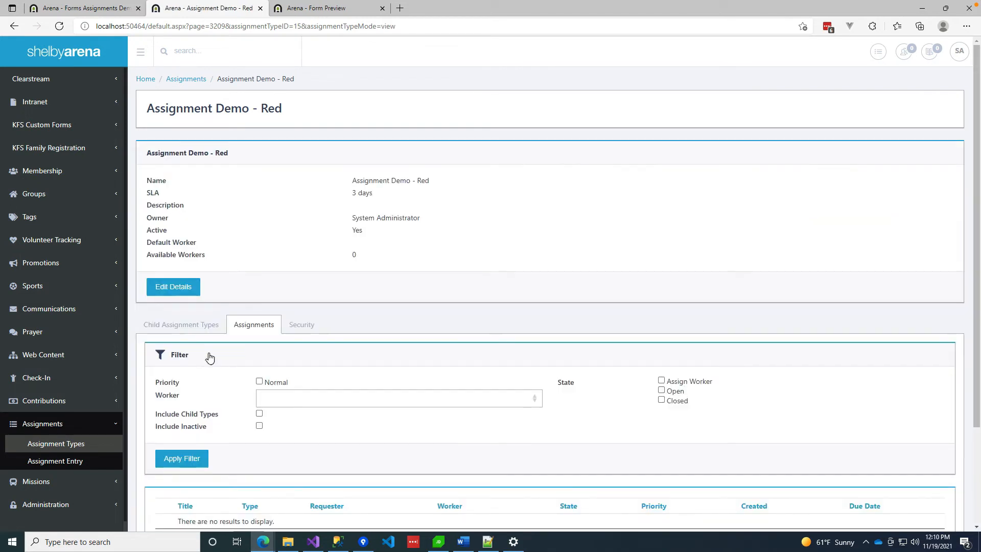
On the Forms Assignments Demo page, scroll to the bottom of the module settings and cancel.
left_click(94, 11)
scroll(445, 358, "down", 5)
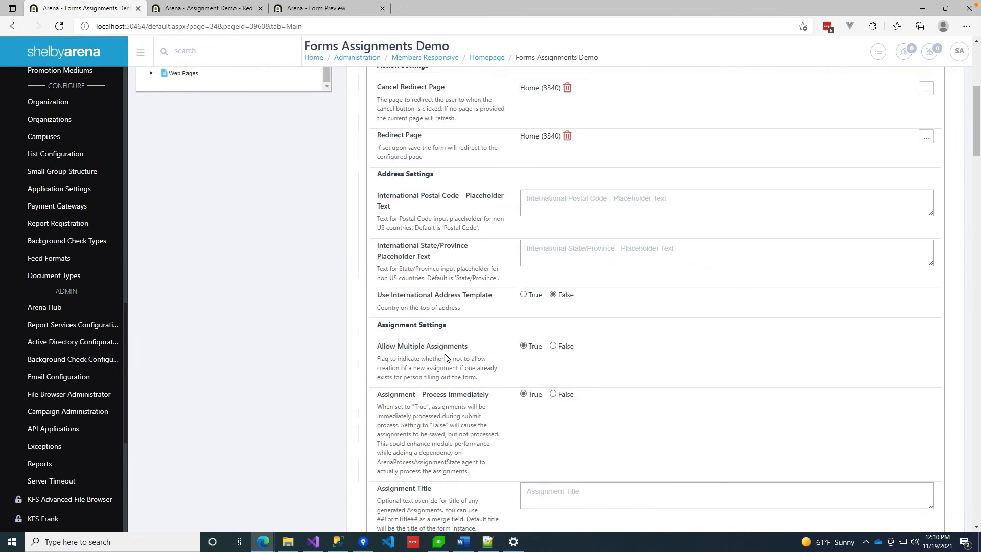
scroll(445, 358, "down", 5)
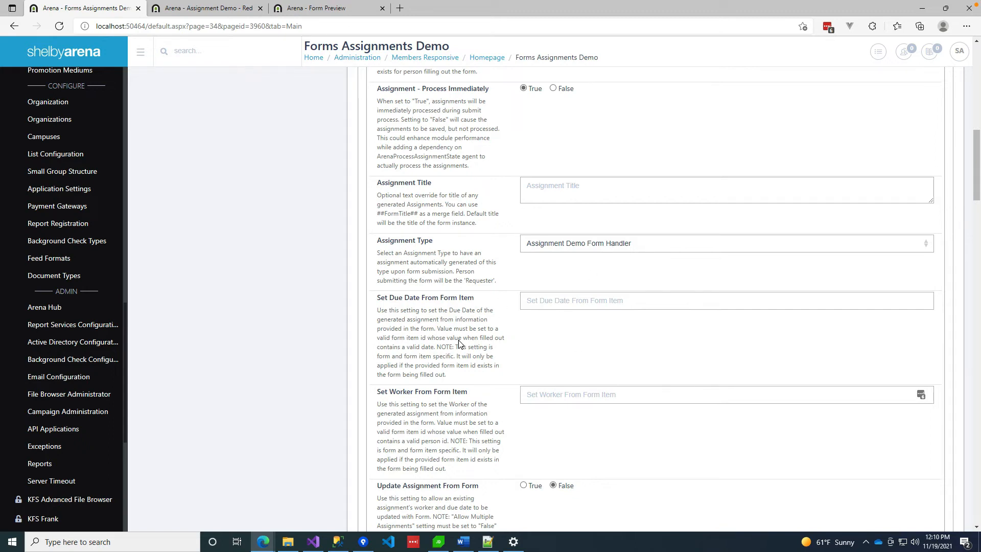
scroll(456, 333, "down", 3)
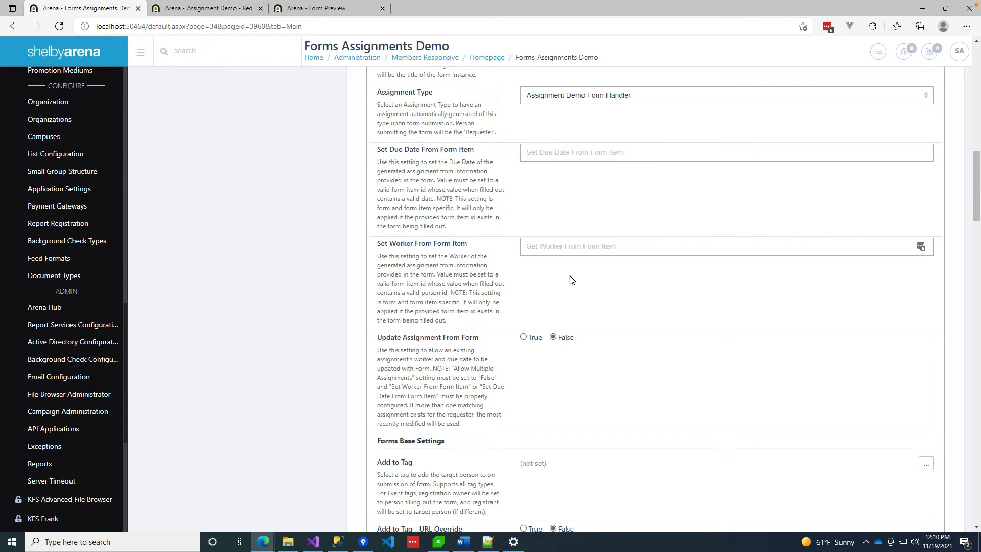
scroll(653, 335, "down", 2)
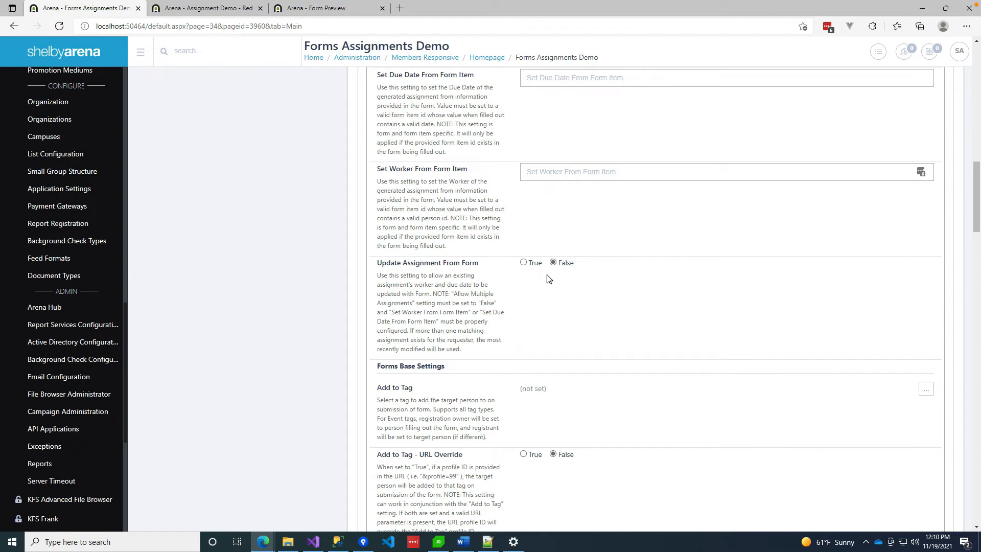
scroll(473, 324, "down", 3)
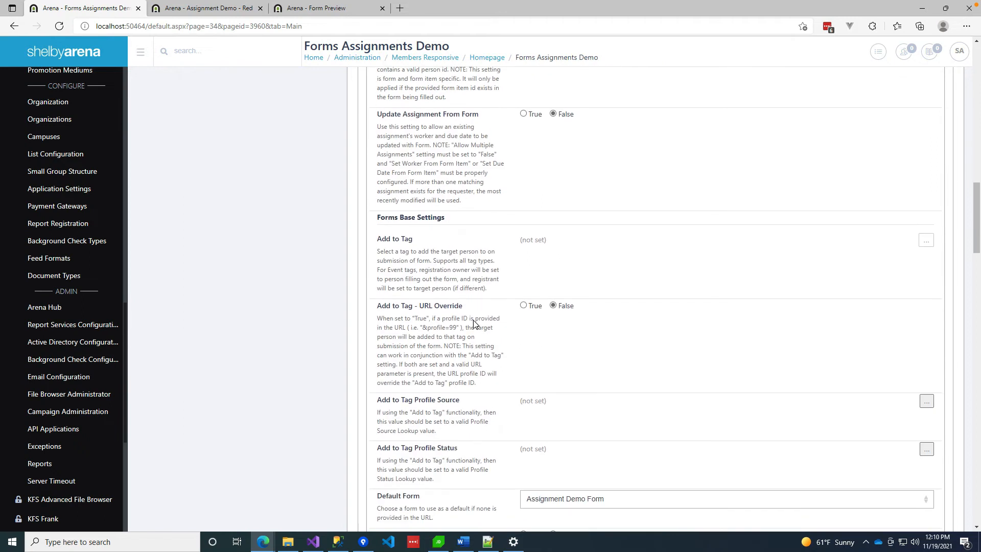
scroll(472, 346, "down", 2)
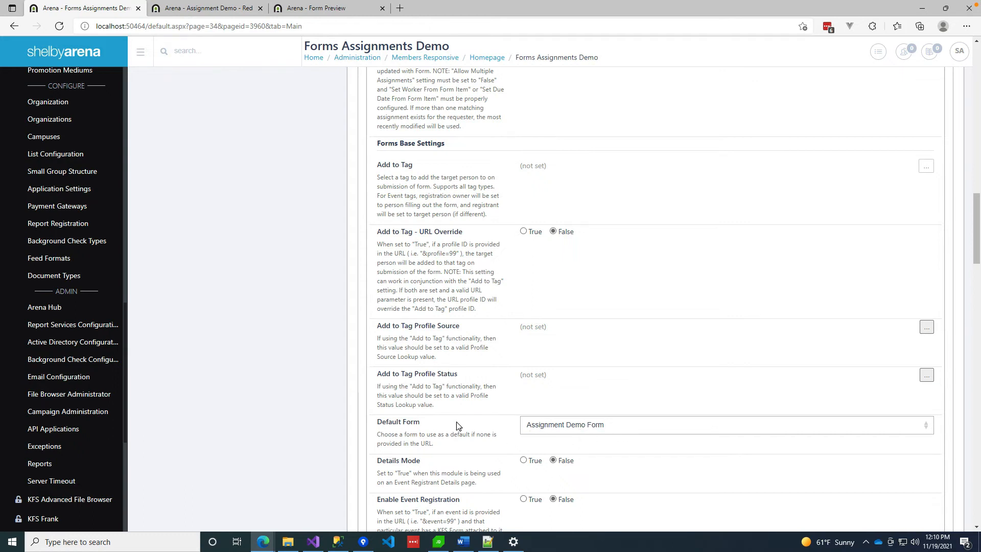
scroll(443, 415, "down", 10)
scroll(442, 417, "down", 4)
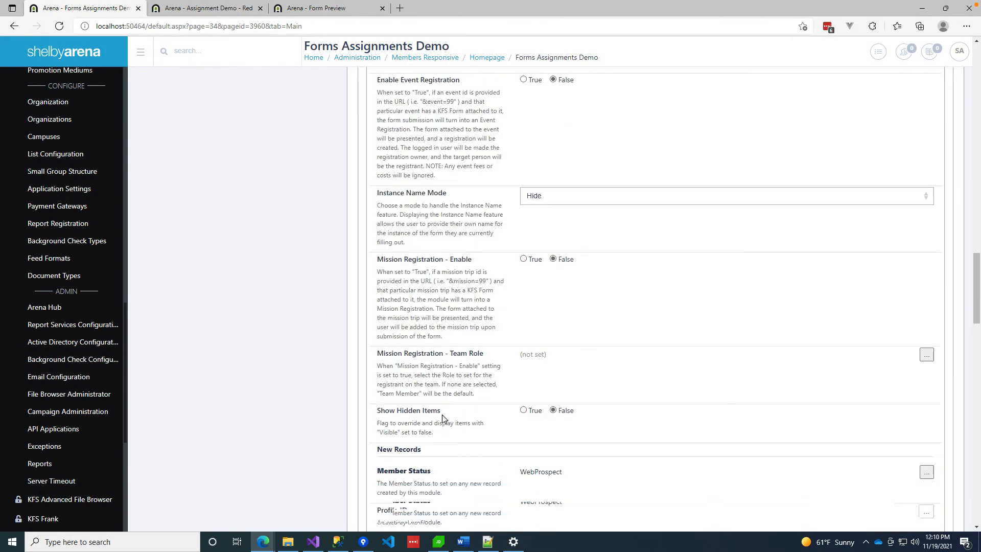
scroll(442, 415, "down", 17)
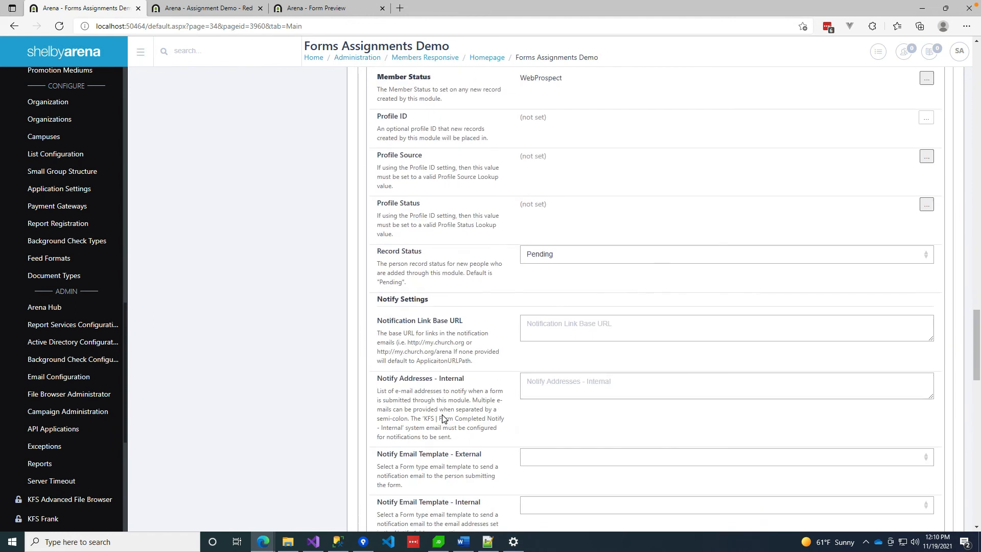
scroll(442, 415, "down", 17)
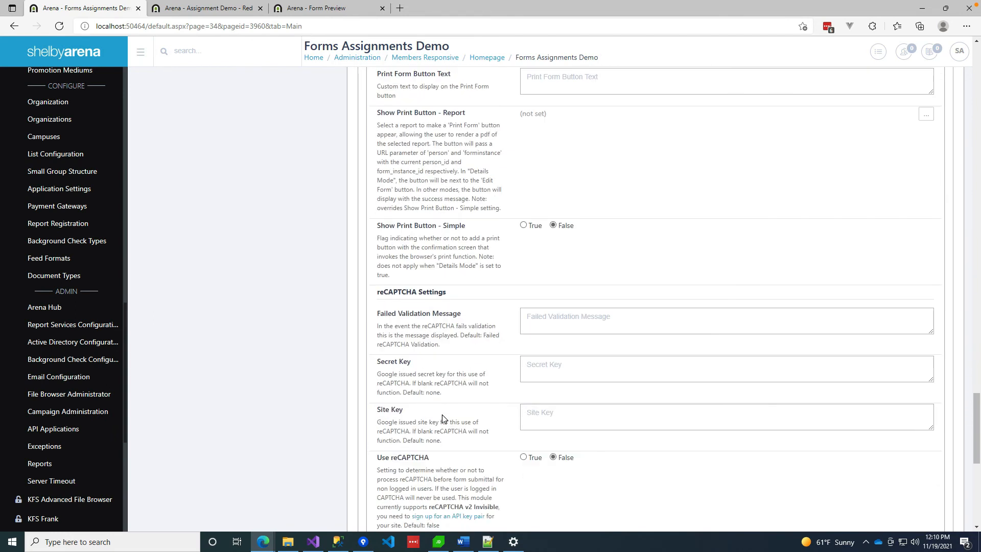
left_click(440, 432)
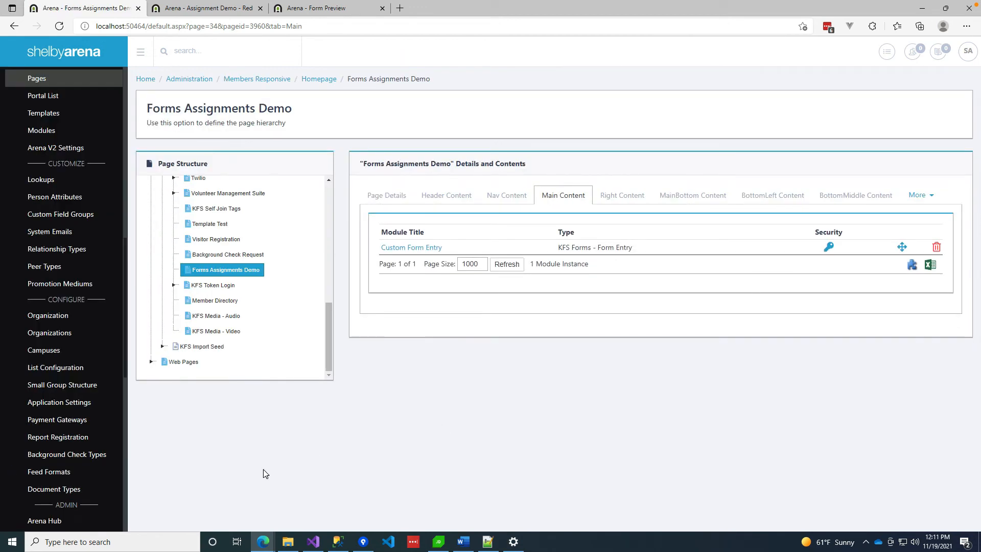
In the private portal window, reload the form page without the &refreshcache=1 parameter.
mouse_move(264, 546)
left_click(338, 489)
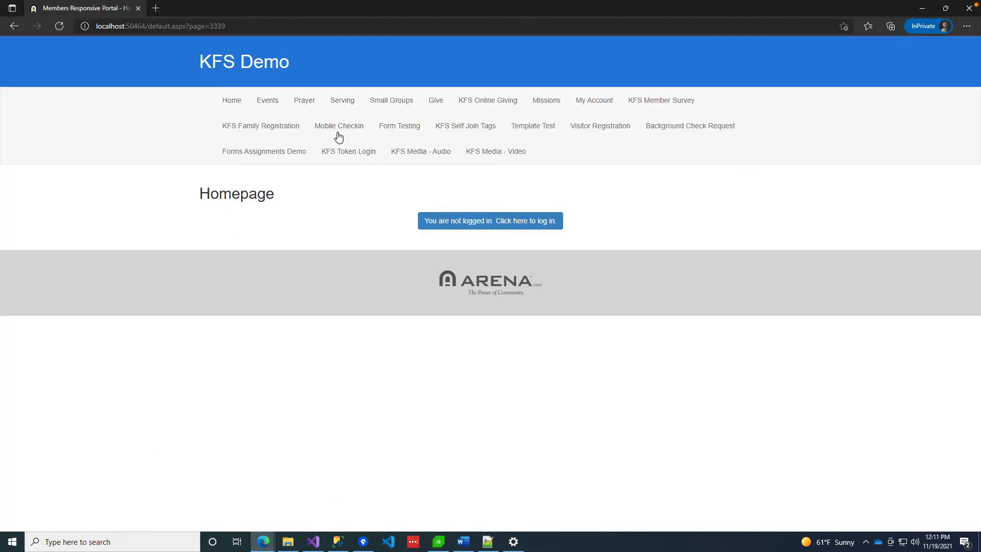
left_click(17, 26)
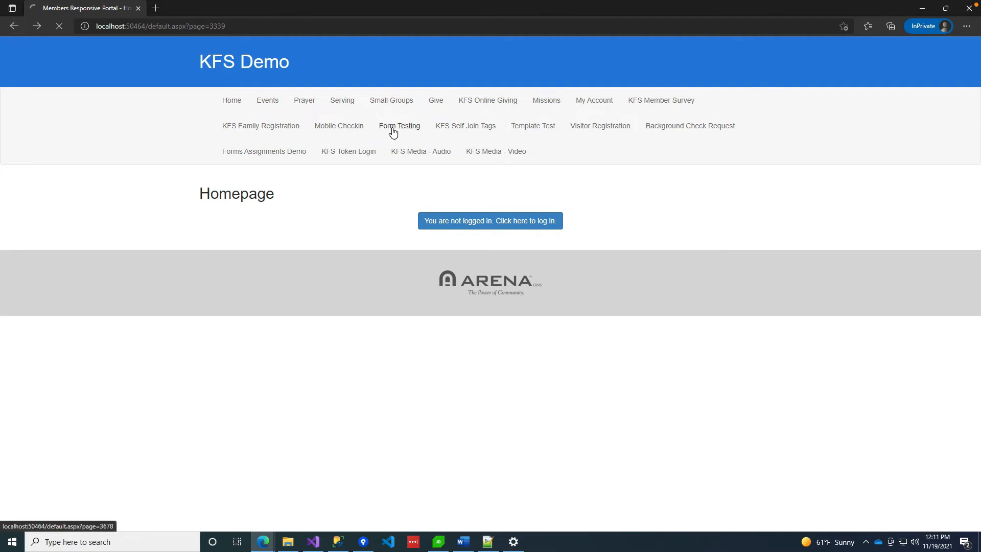
left_click_drag(225, 26, 518, 32)
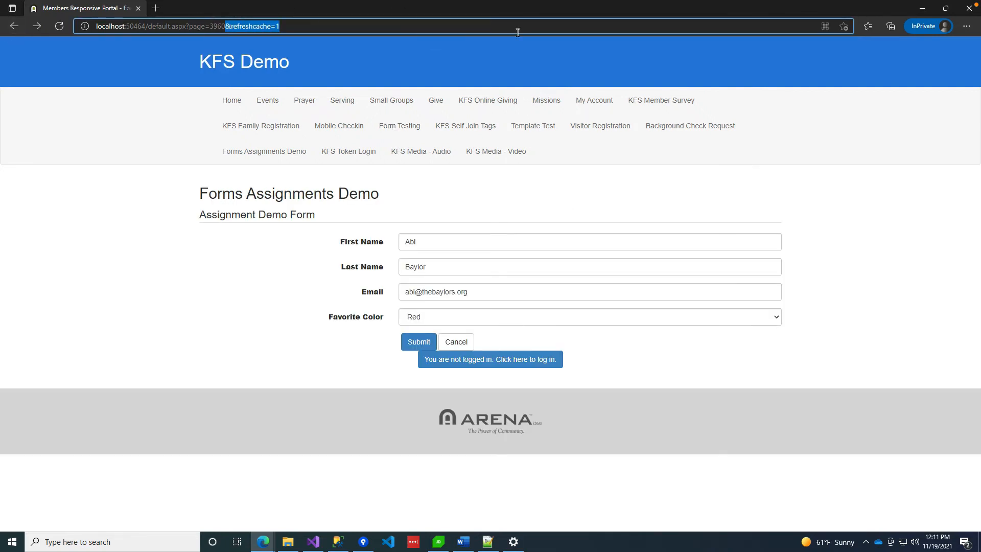
key("BackSpace")
key("Return")
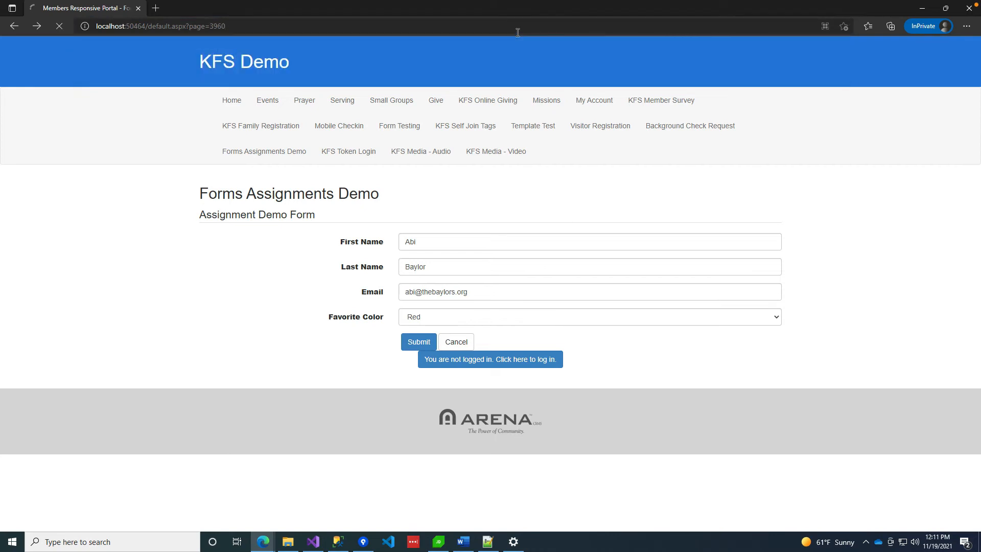
Fill in the requester's first name, last name and e-mail, choose Blue, and submit.
left_click(416, 240)
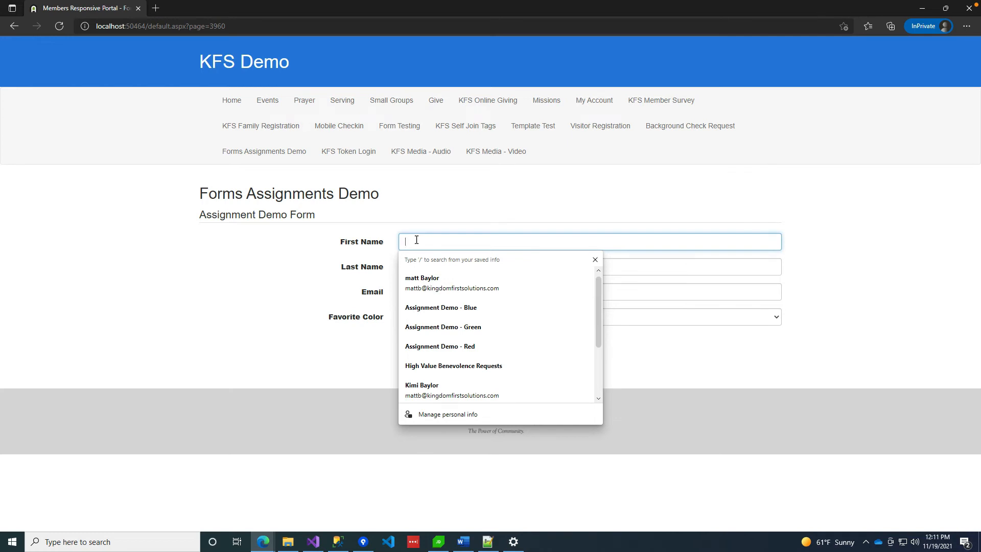
key("Tab")
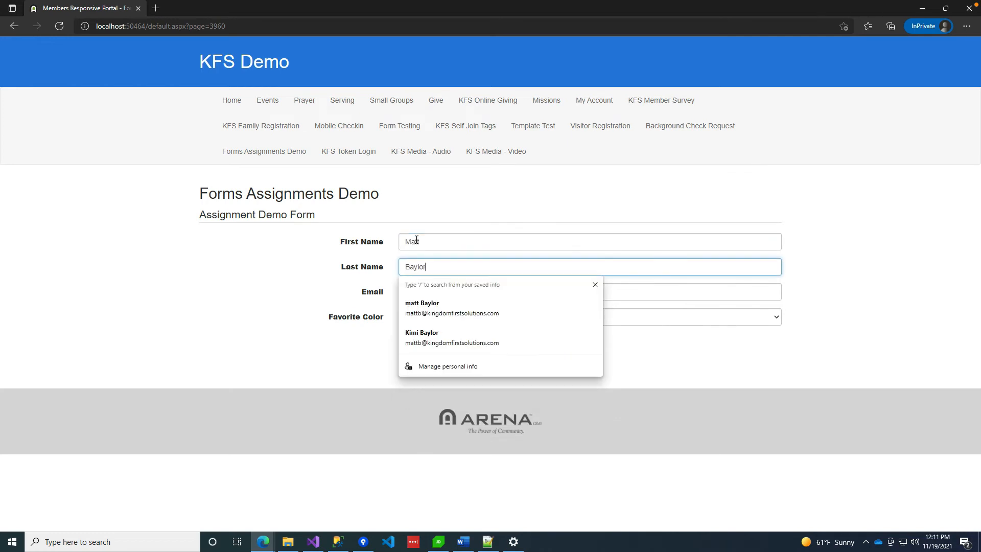
key("Tab")
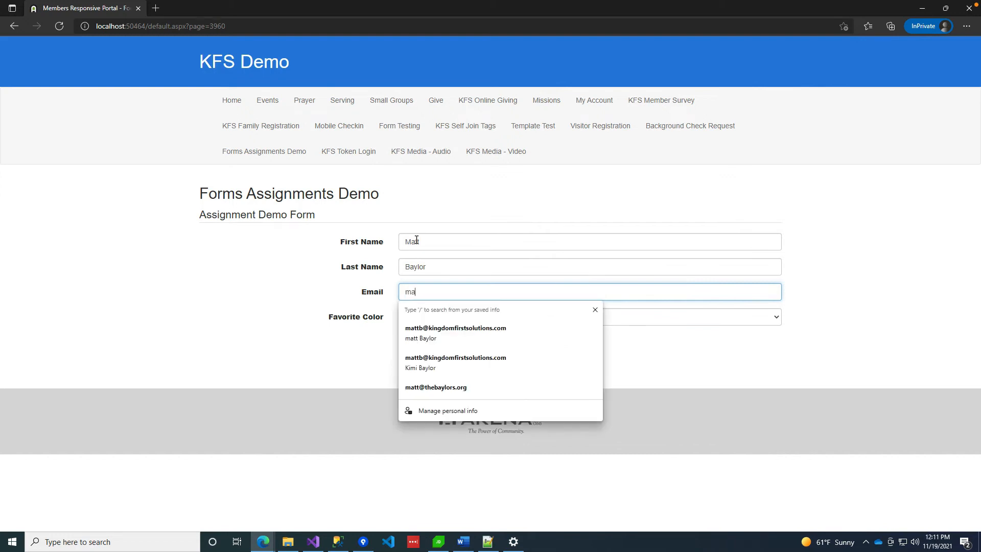
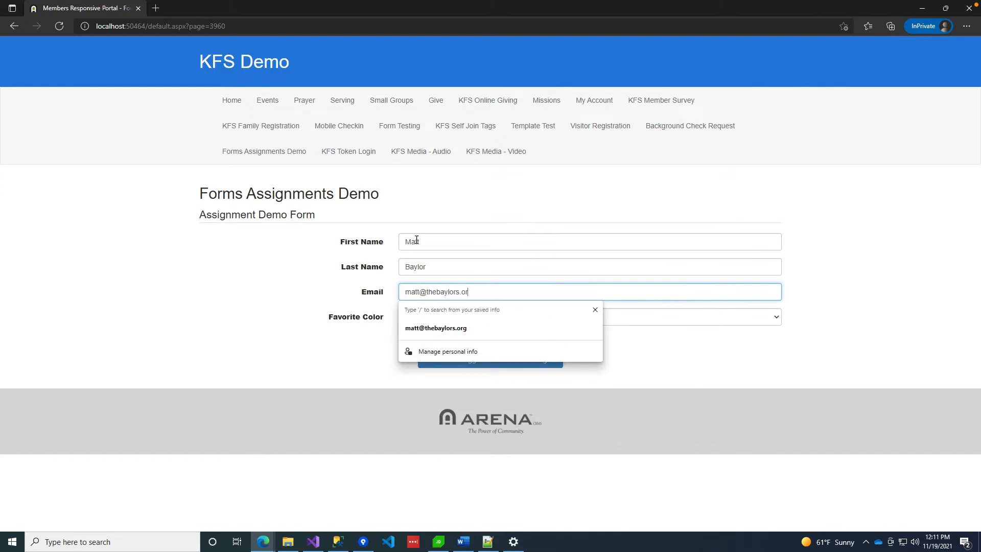
key("Tab")
left_click(416, 322)
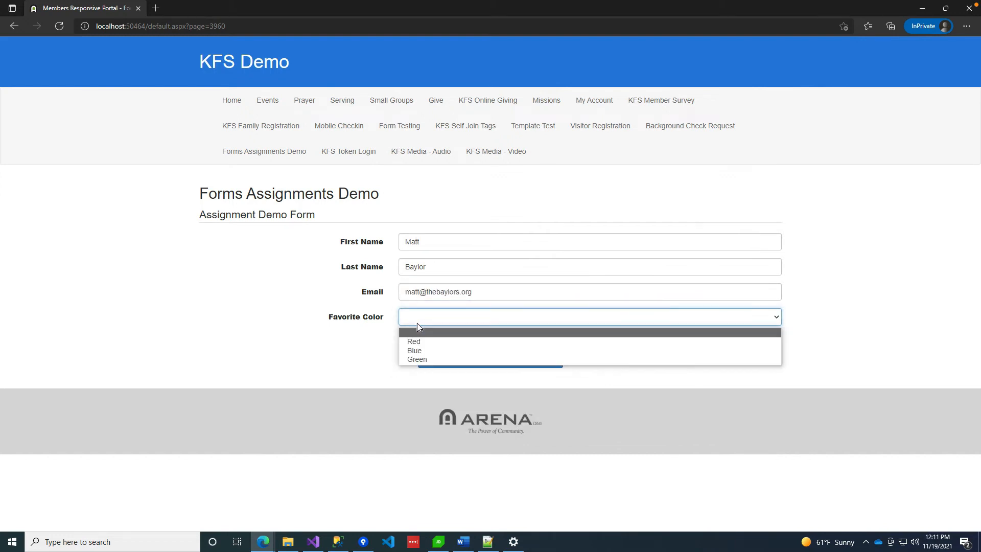
left_click(417, 351)
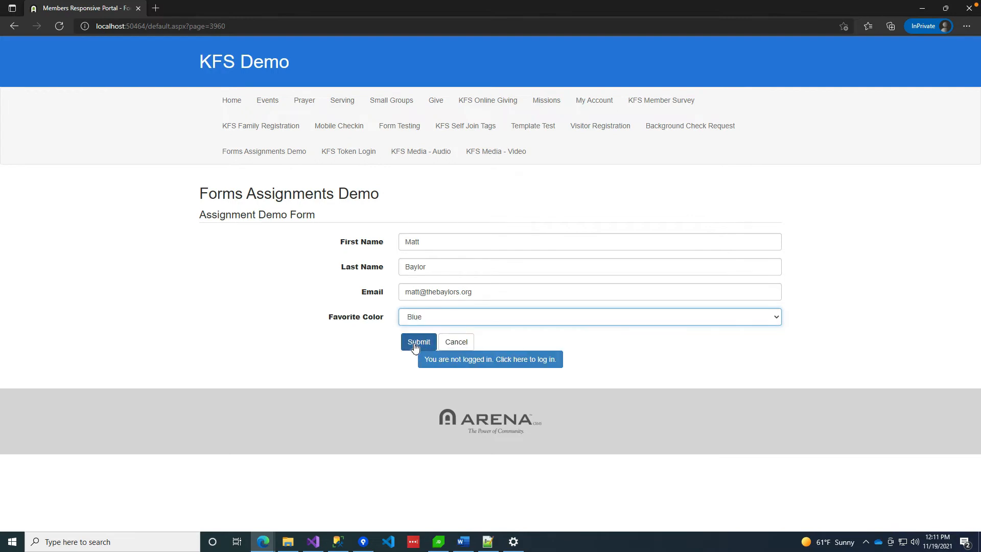
left_click(415, 347)
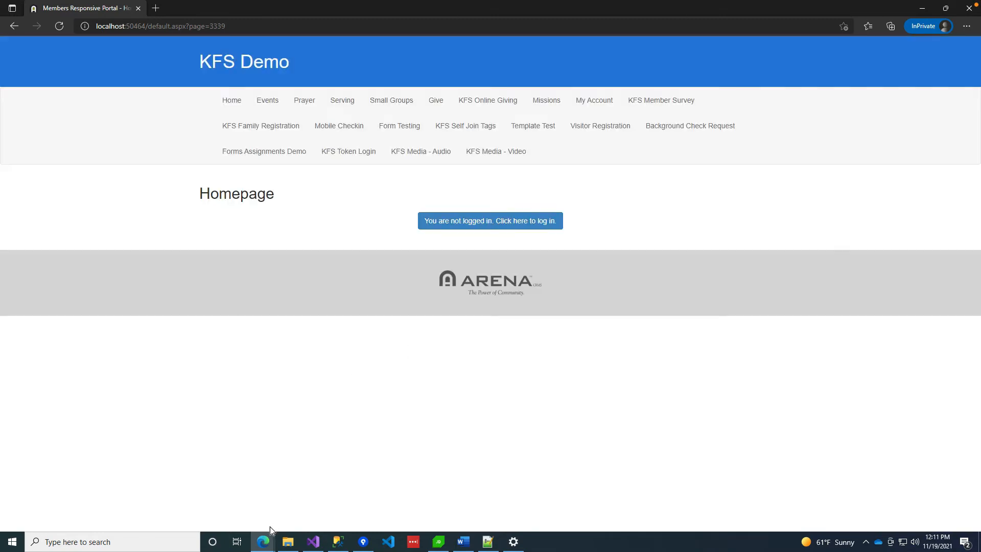
In the admin window, open Assignment Demo Form Handler's assignments with Include Inactive ticked.
mouse_move(265, 542)
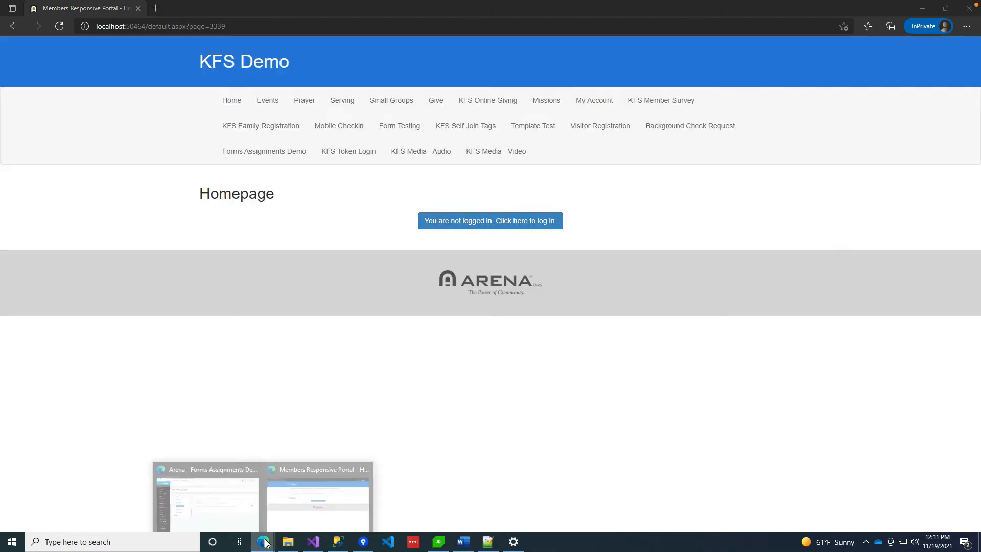
left_click(235, 502)
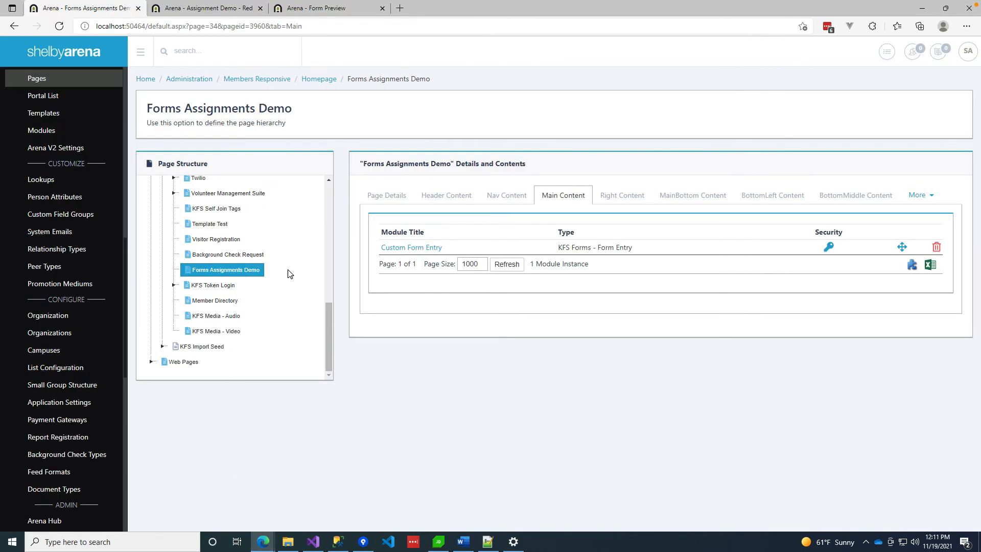
left_click(223, 9)
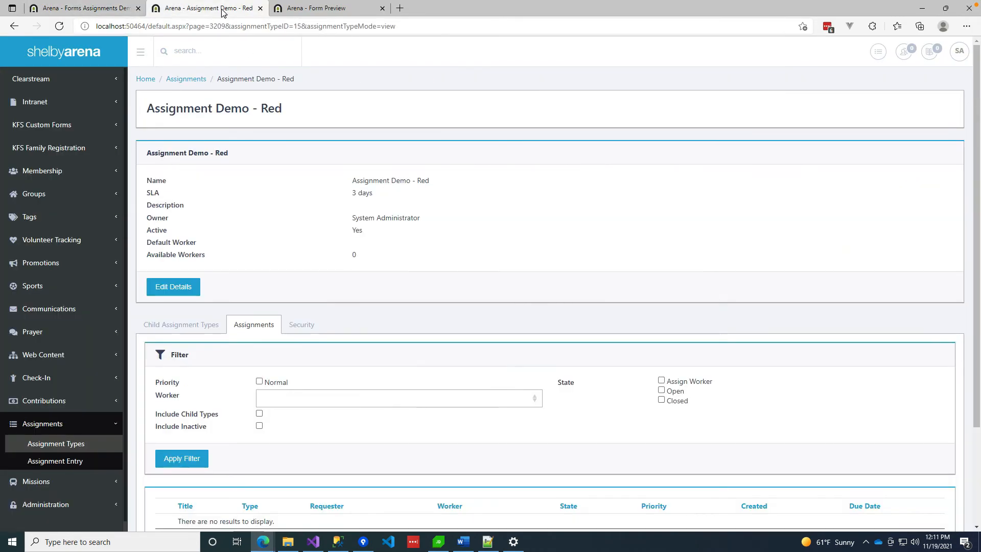
left_click(65, 449)
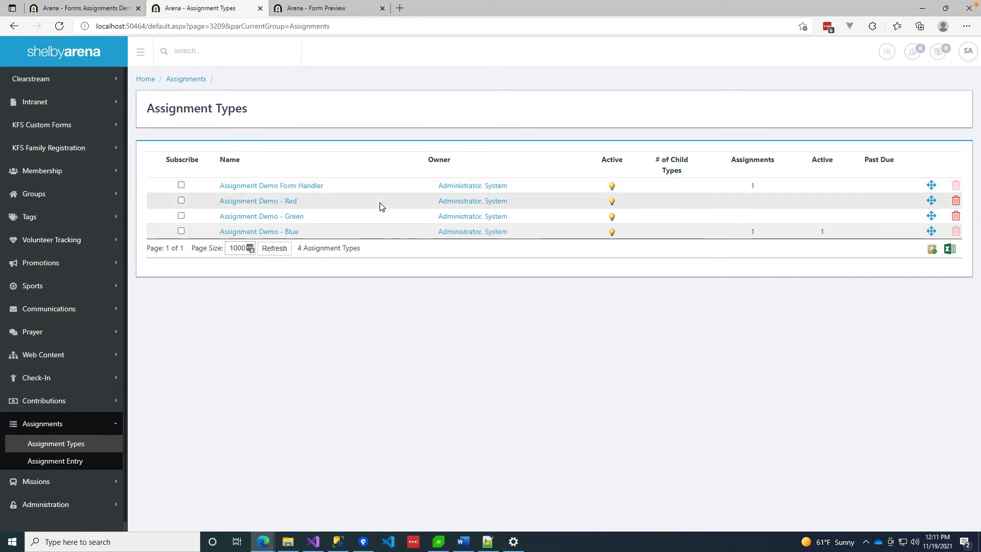
left_click(301, 188)
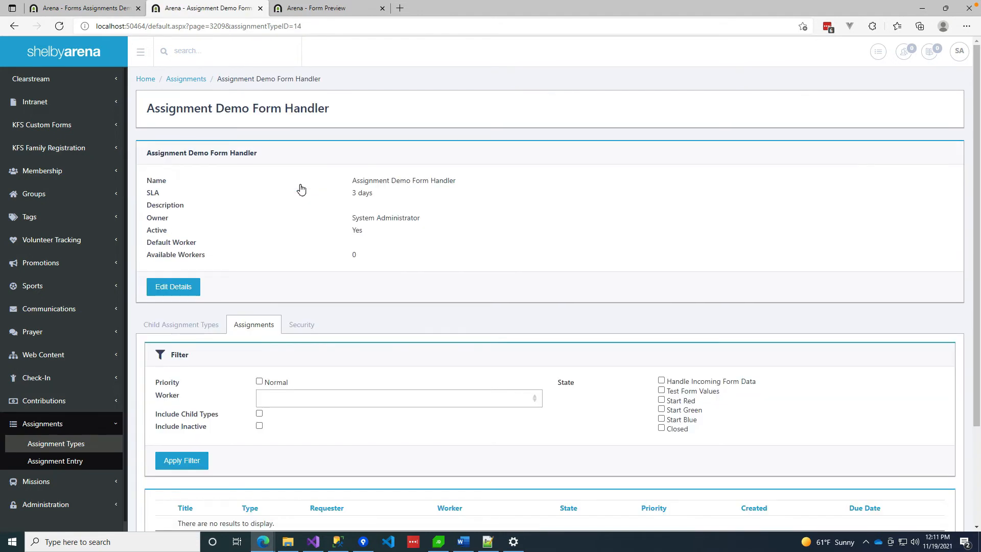
scroll(310, 408, "down", 3)
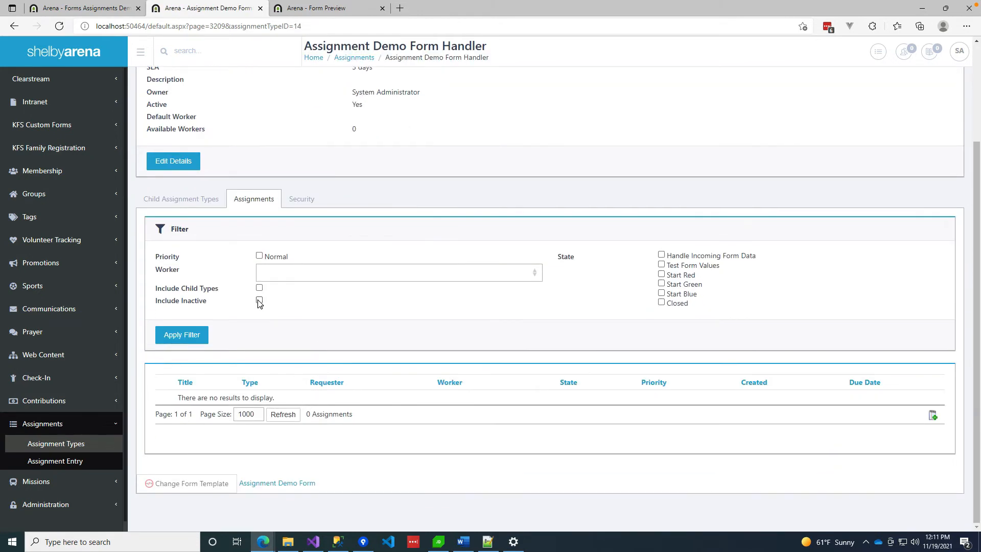
left_click(182, 336)
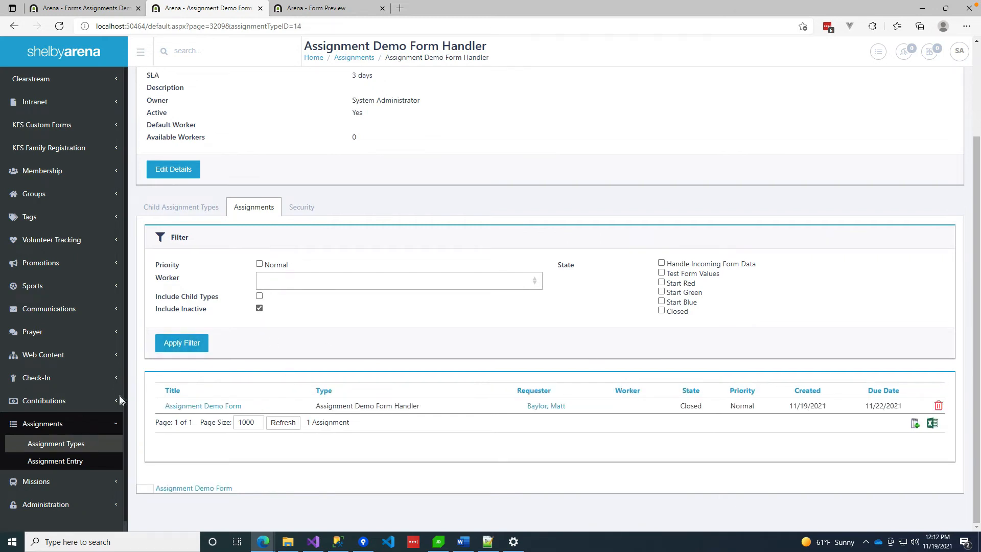
Open assignment 37 and review its Favorite Color Blue details and Start Blue-to-Closed history.
left_click(218, 406)
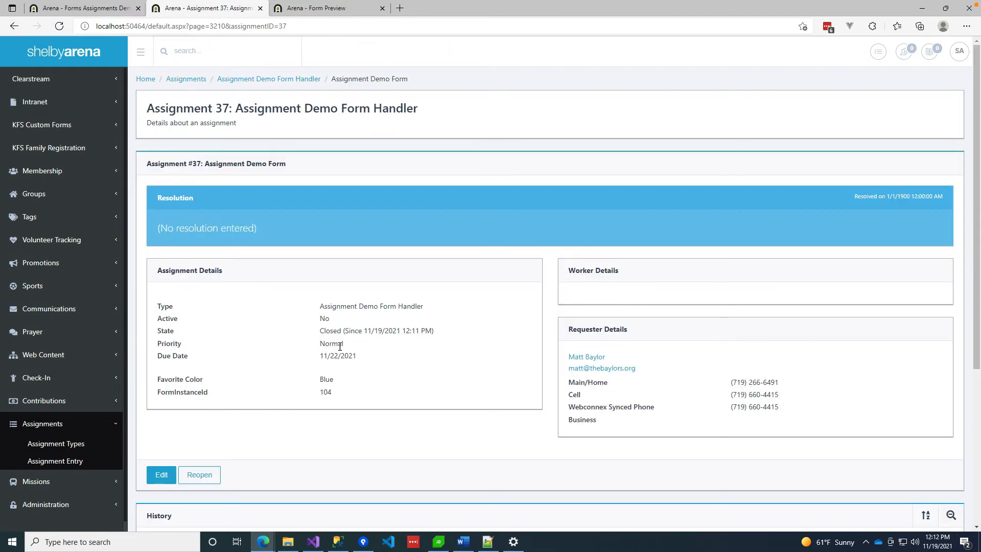
scroll(338, 345, "down", 3)
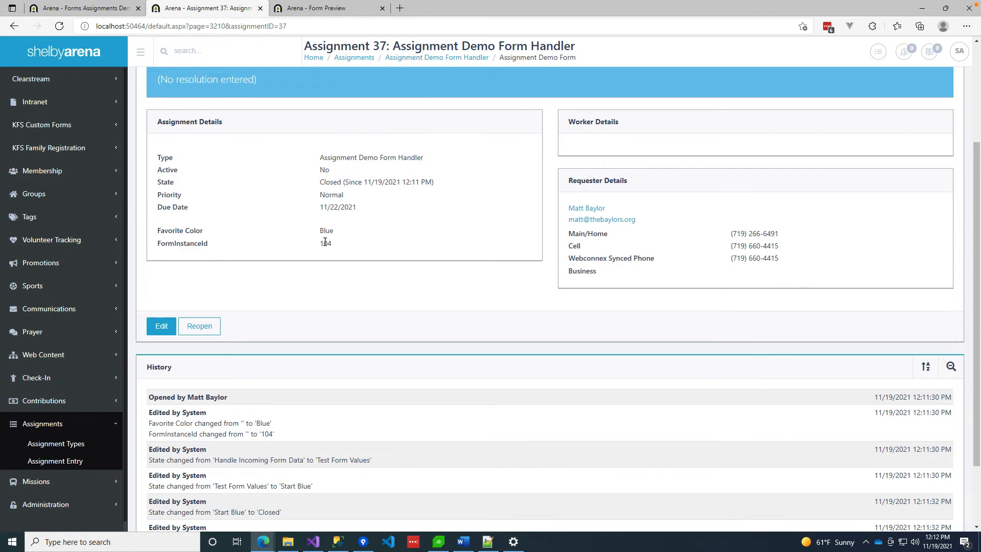
scroll(356, 359, "down", 2)
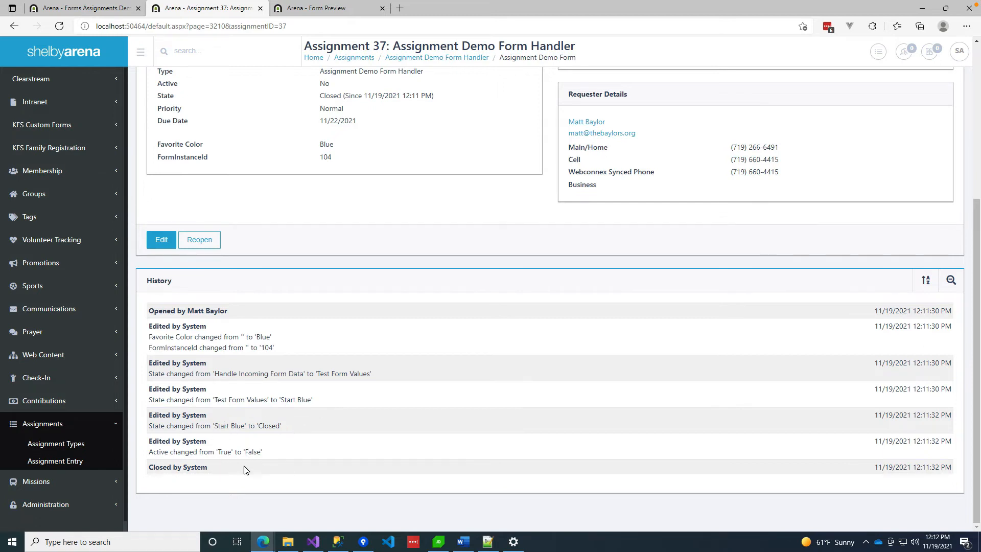
scroll(306, 324, "up", 5)
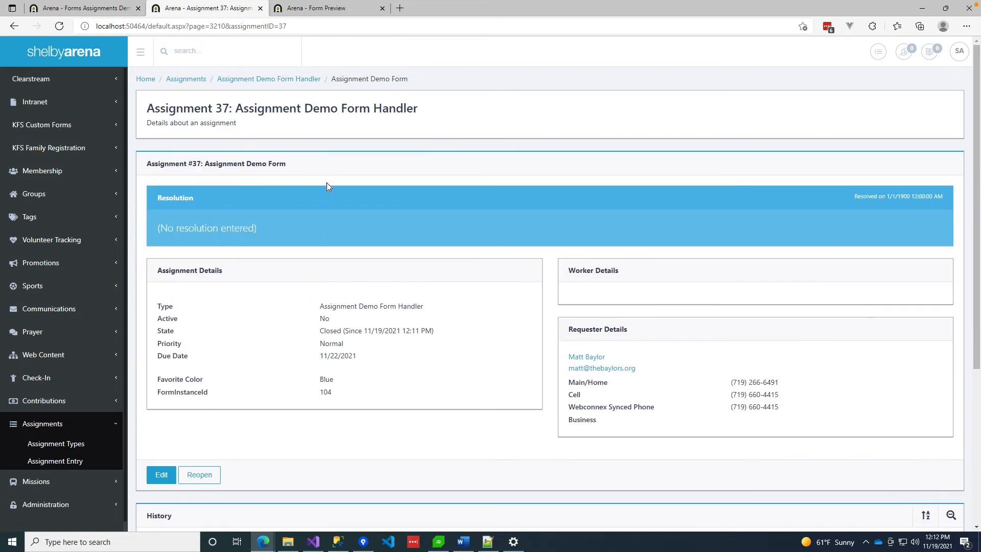
Open the Assignment Demo Form assignment 38 under Assignment Demo - Blue and review its details.
left_click(58, 445)
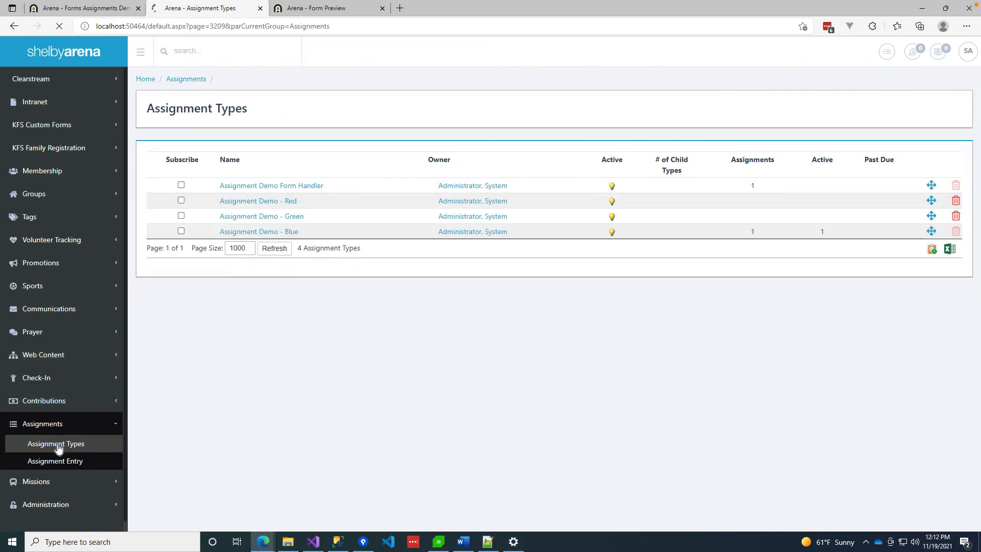
left_click(270, 233)
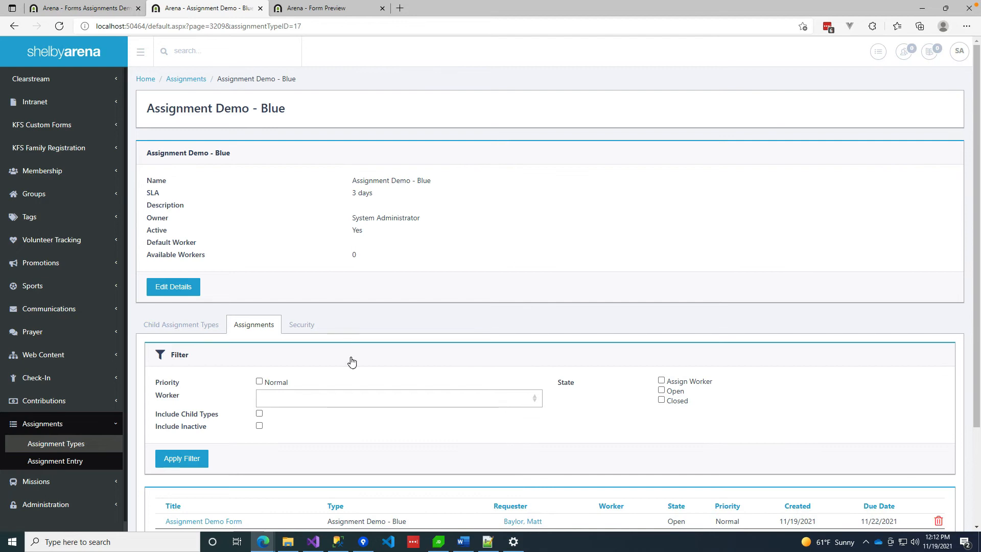
scroll(350, 357, "down", 3)
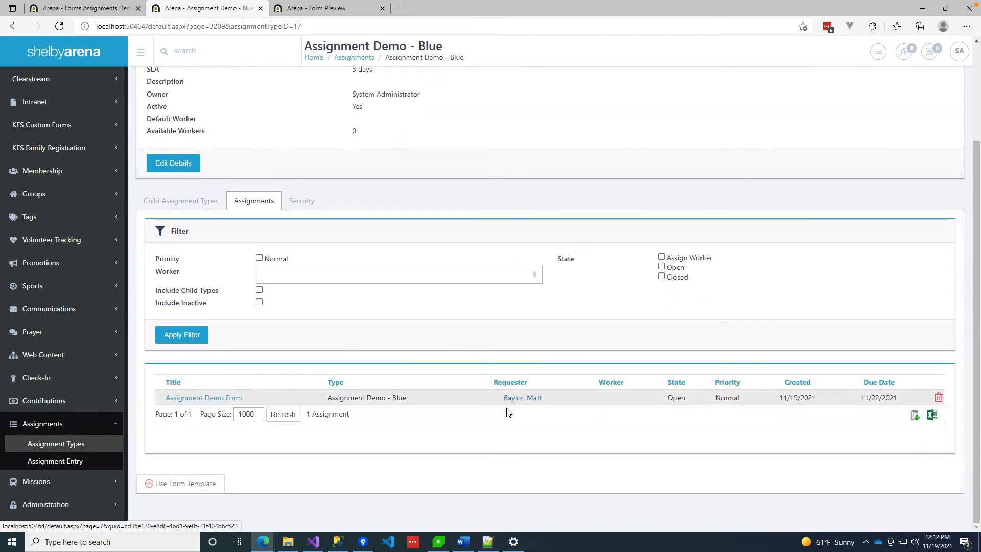
left_click(213, 398)
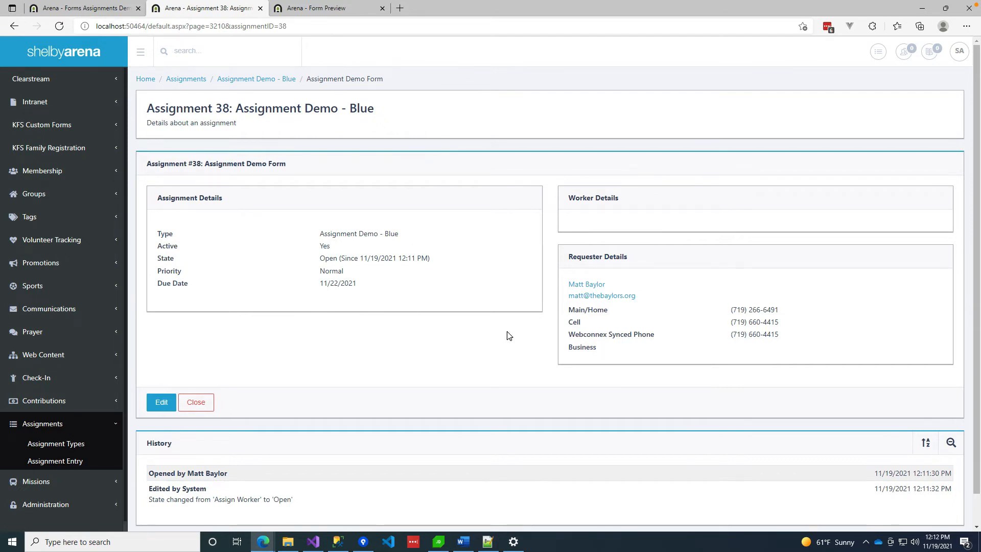
scroll(463, 401, "down", 1)
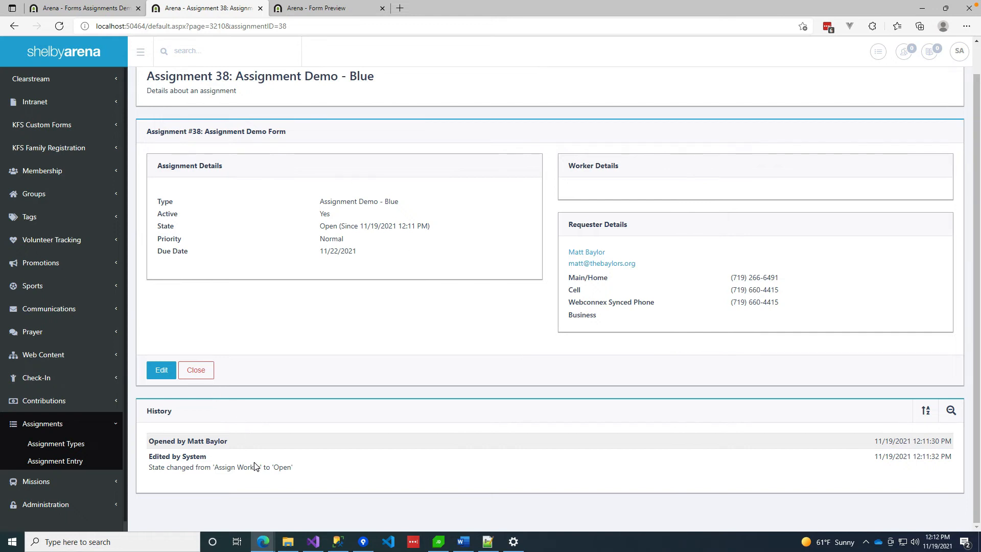
left_click(261, 543)
Back on the portal form, replace the name and e-mail with a new test person's details.
left_click(318, 499)
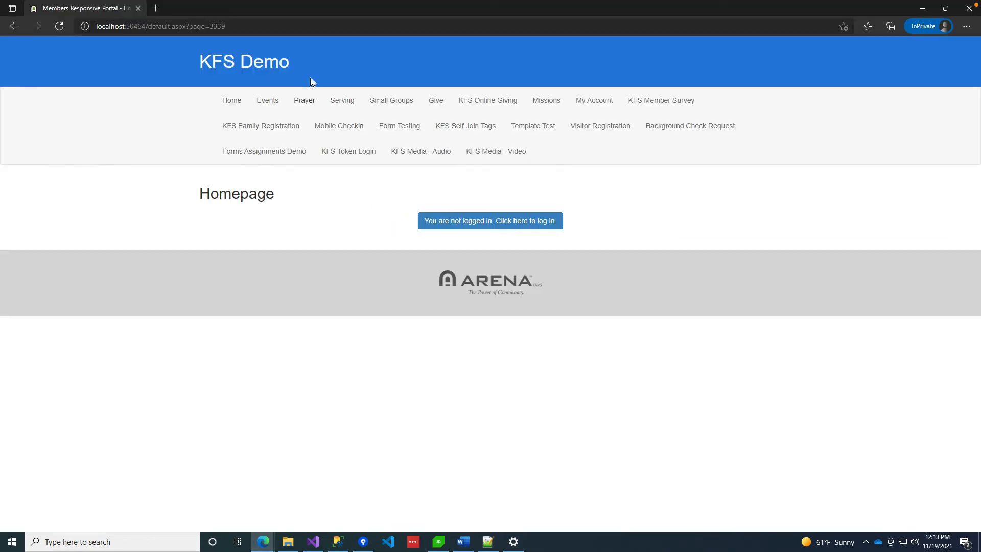
left_click(11, 29)
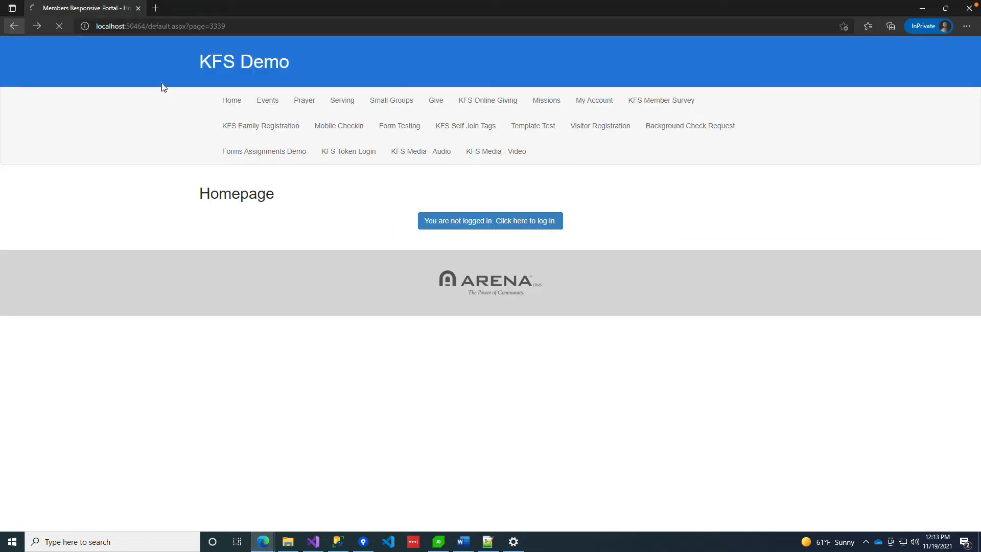
double_click(427, 241)
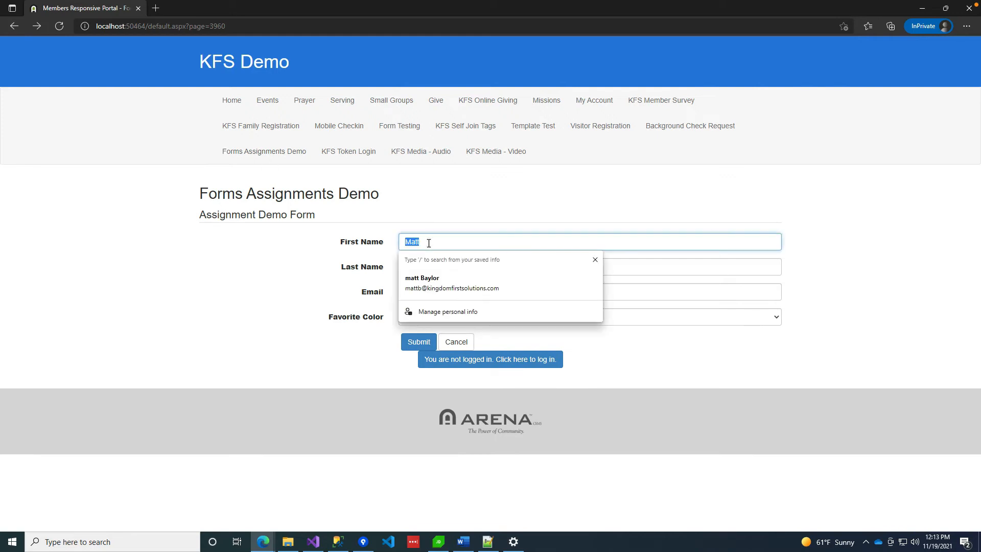
type("Testy")
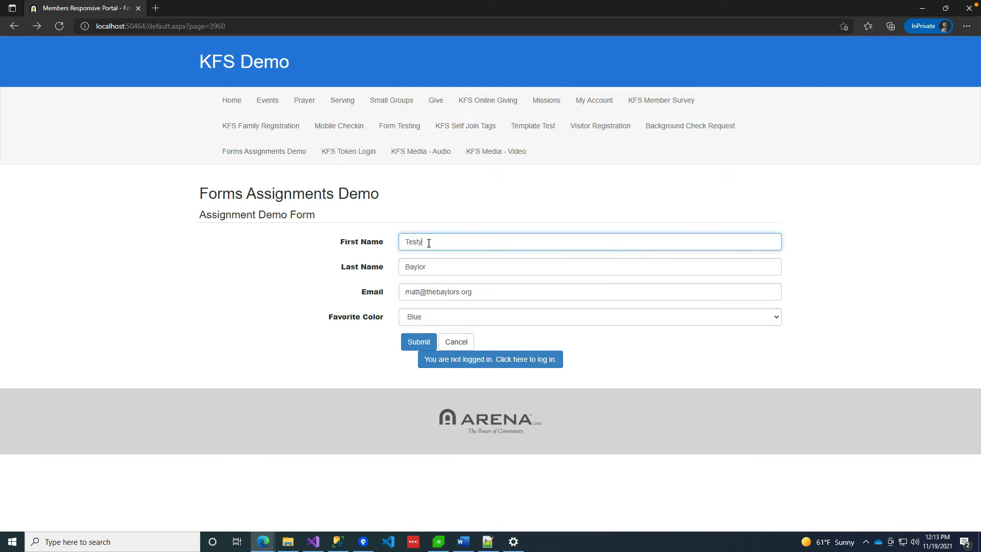
key("Tab")
type("Tester")
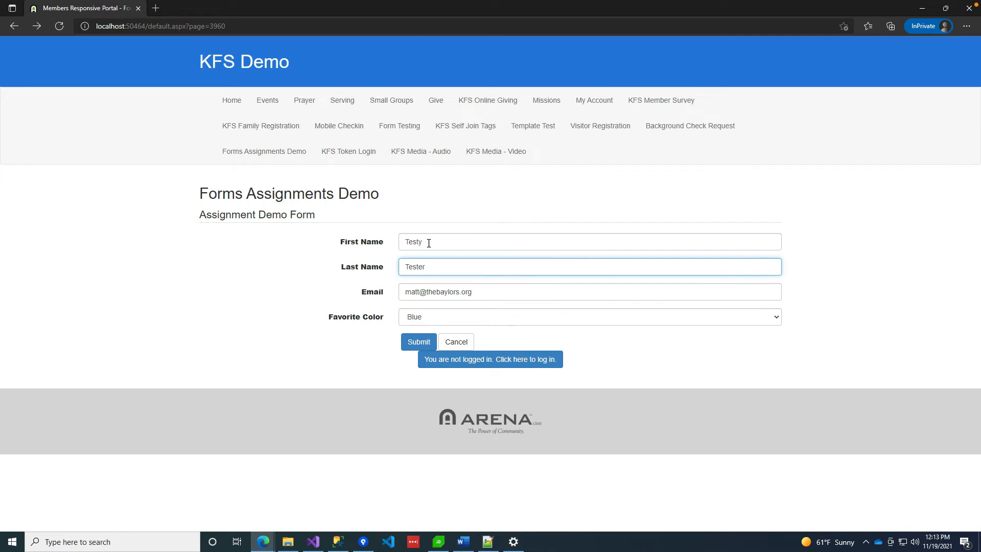
type("ton")
key("Tab")
type("test")
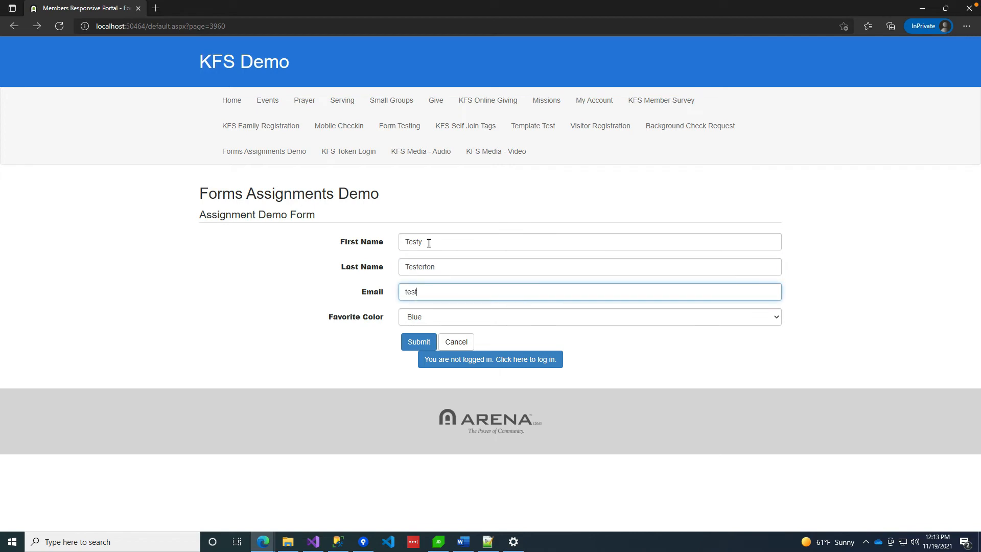
type("@spam.com")
key("Tab")
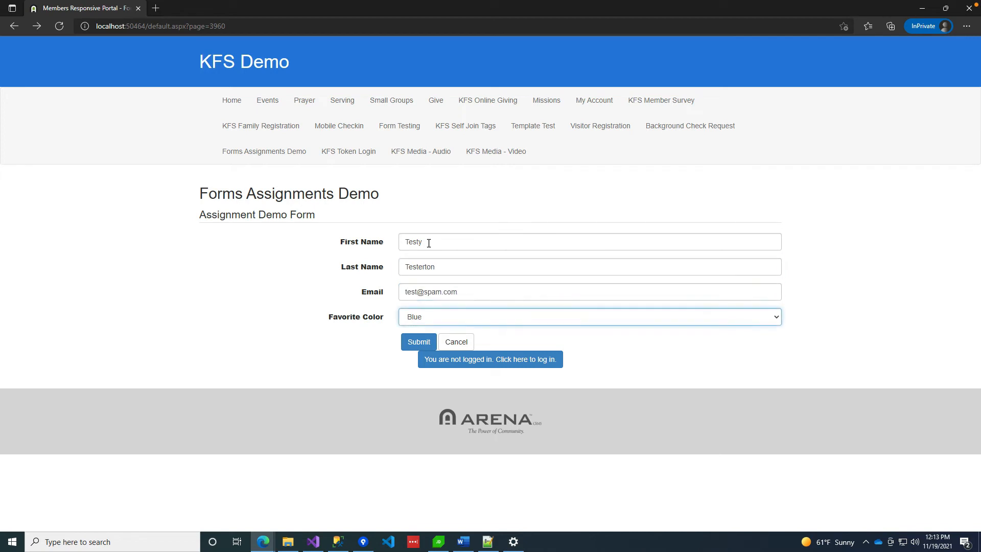
Choose Green as the favorite color and return to the Arena admin window.
left_click(431, 317)
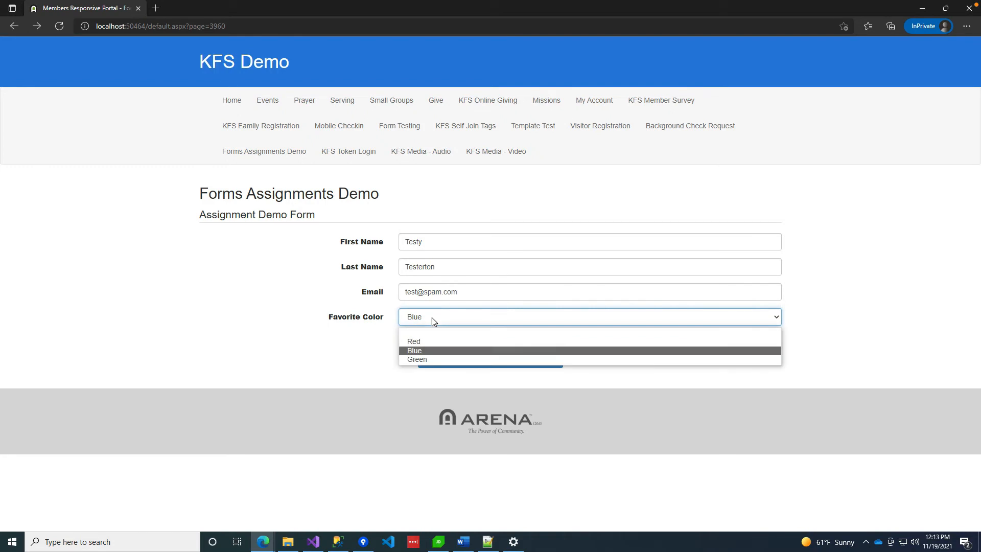
left_click(417, 359)
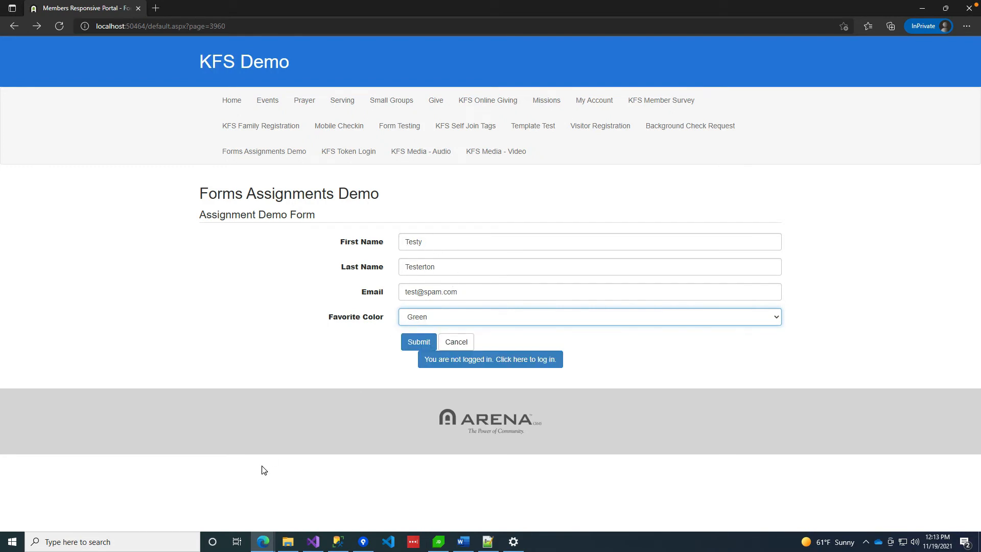
mouse_move(263, 541)
left_click(223, 503)
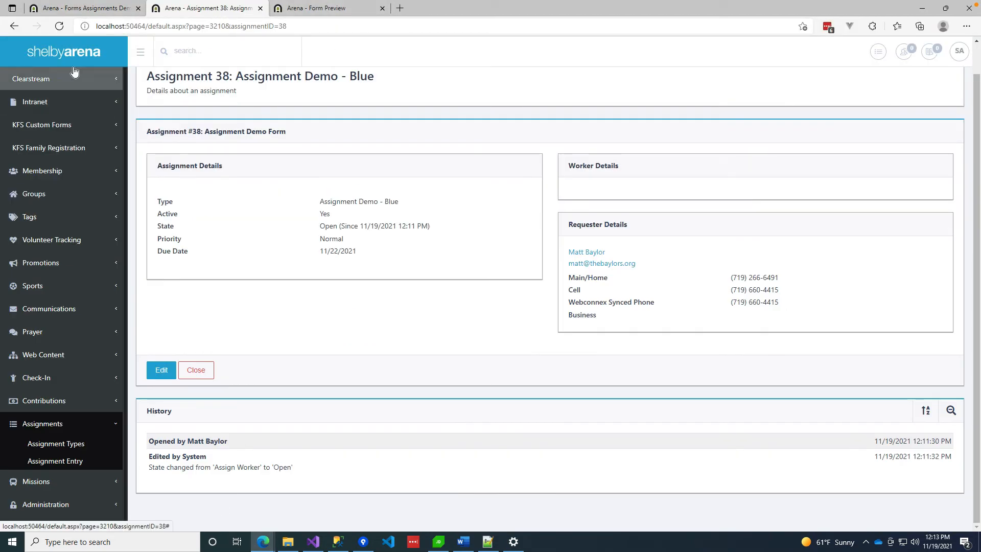
Open the Arena home page in a new tab, search for people named 'test', and return to the demo form.
right_click(72, 51)
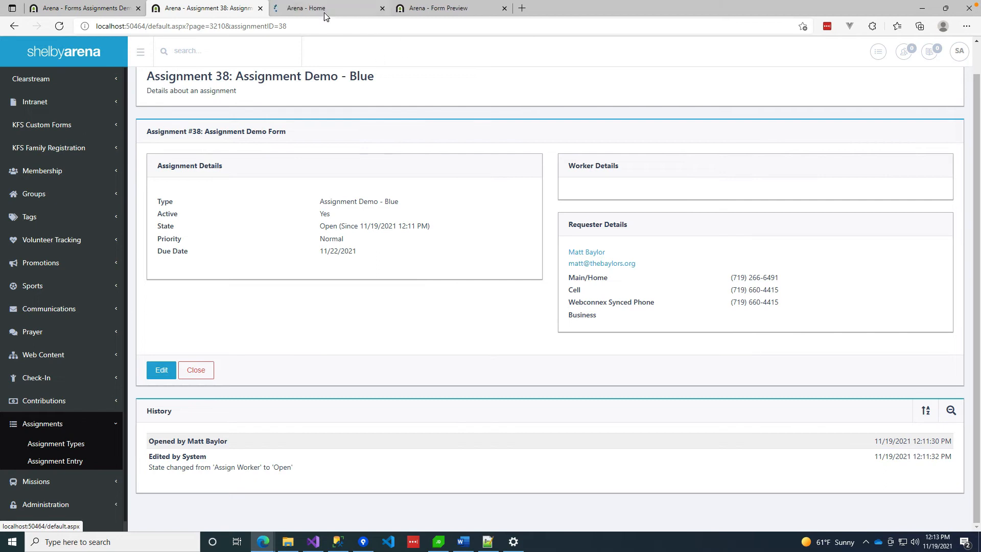
left_click(324, 11)
left_click(192, 50)
type("test")
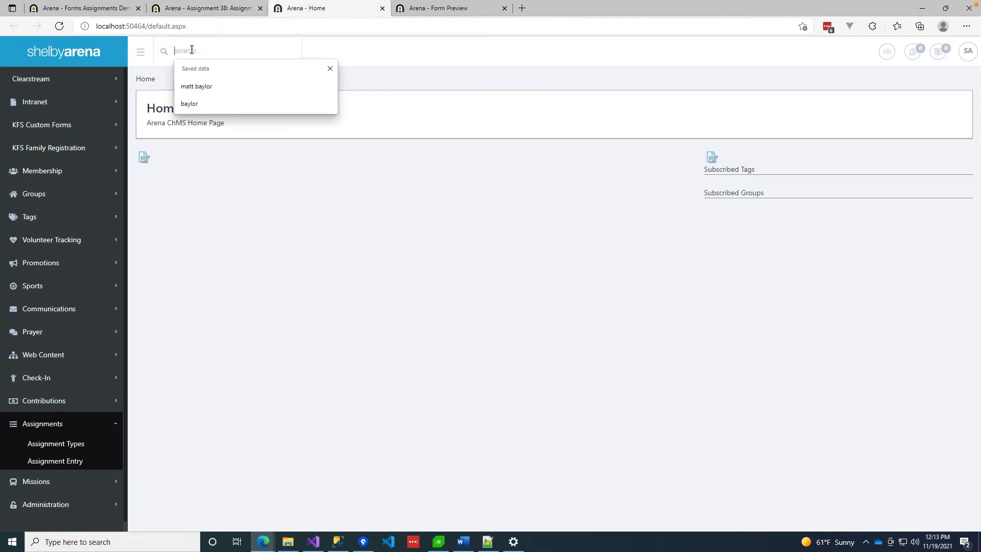
key("Return")
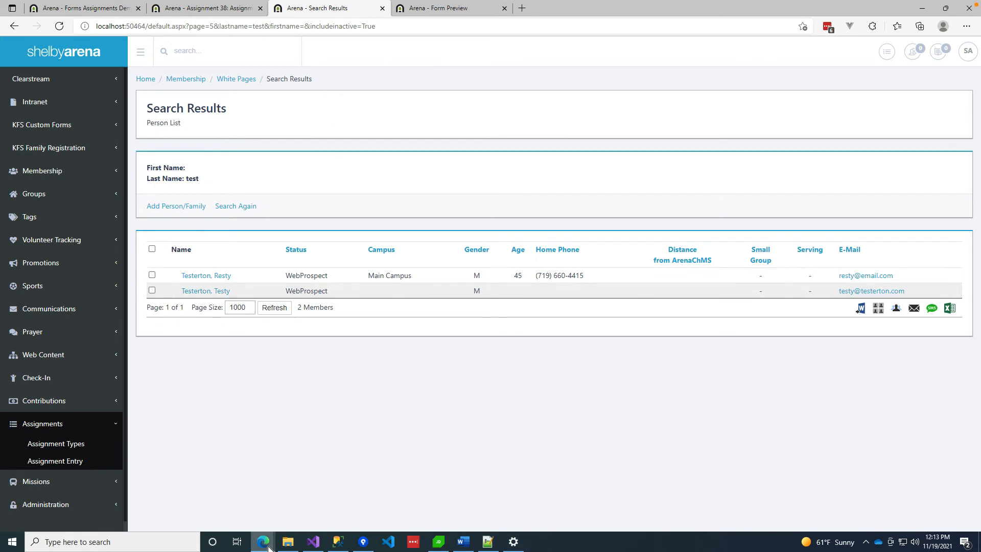
mouse_move(263, 540)
left_click(318, 504)
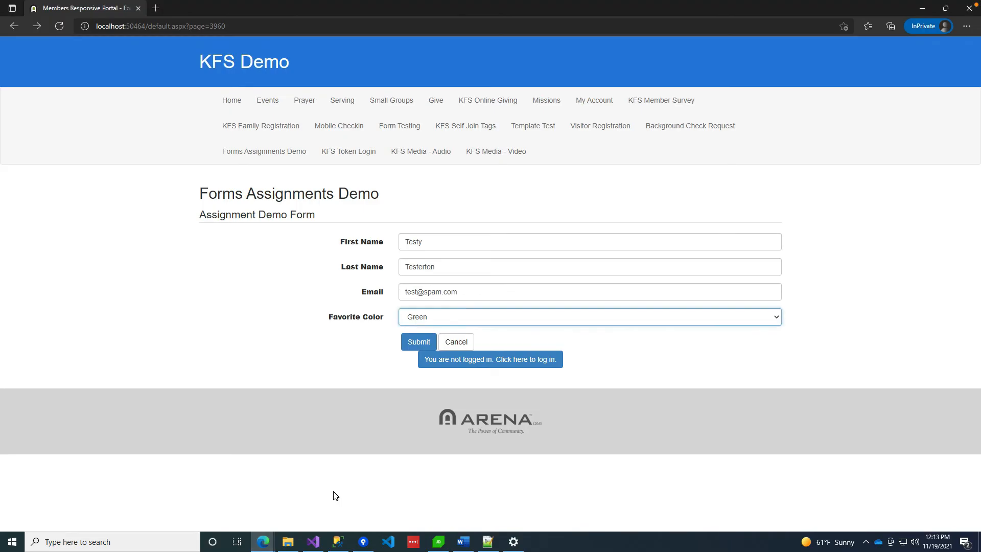
Submit the Green demo form, then reload the Arena 'test' person search results.
left_click(418, 343)
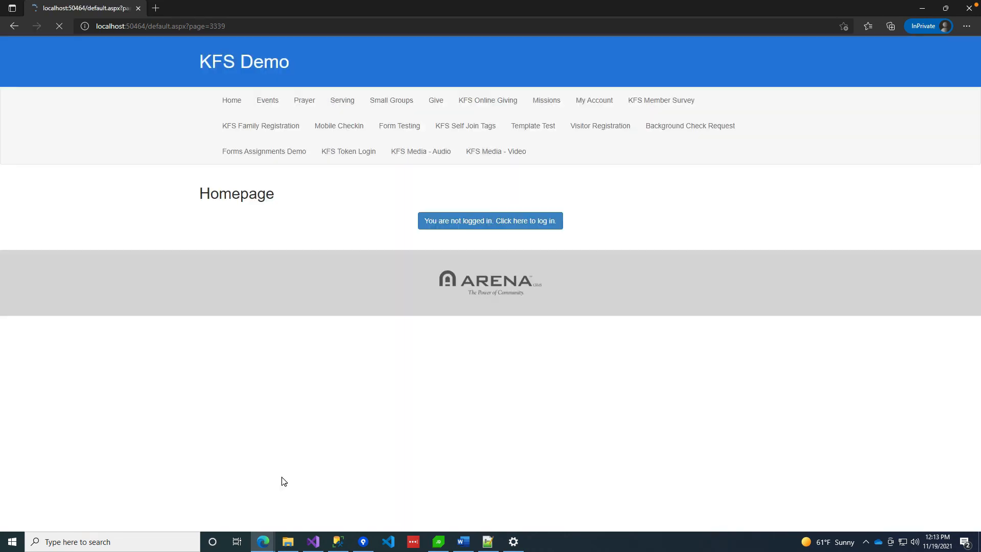
mouse_move(270, 545)
left_click(210, 498)
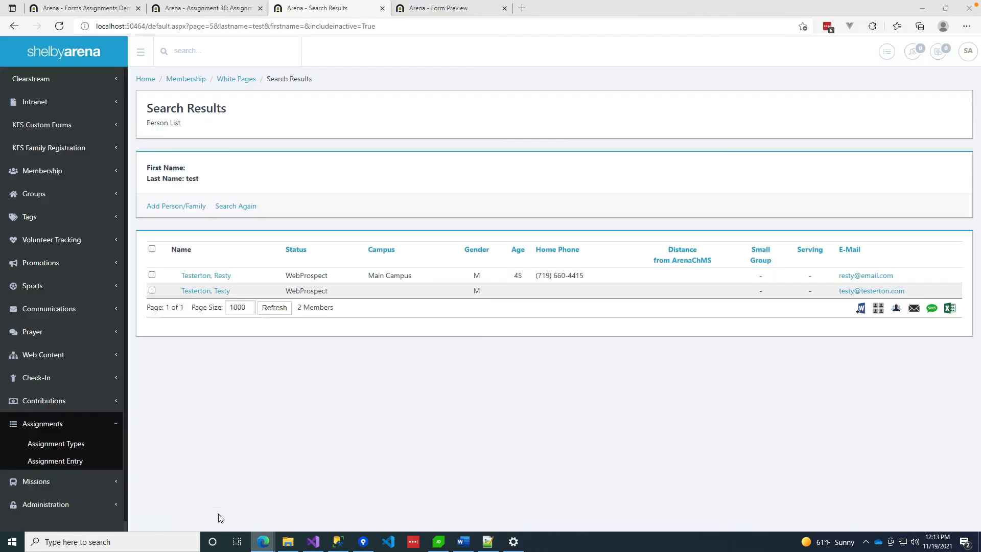
left_click(389, 29)
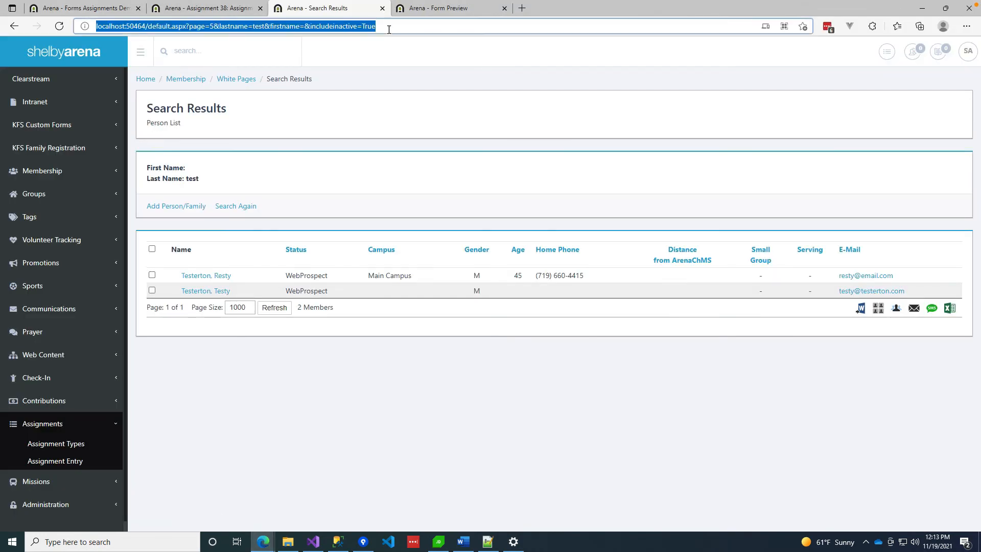
key("Return")
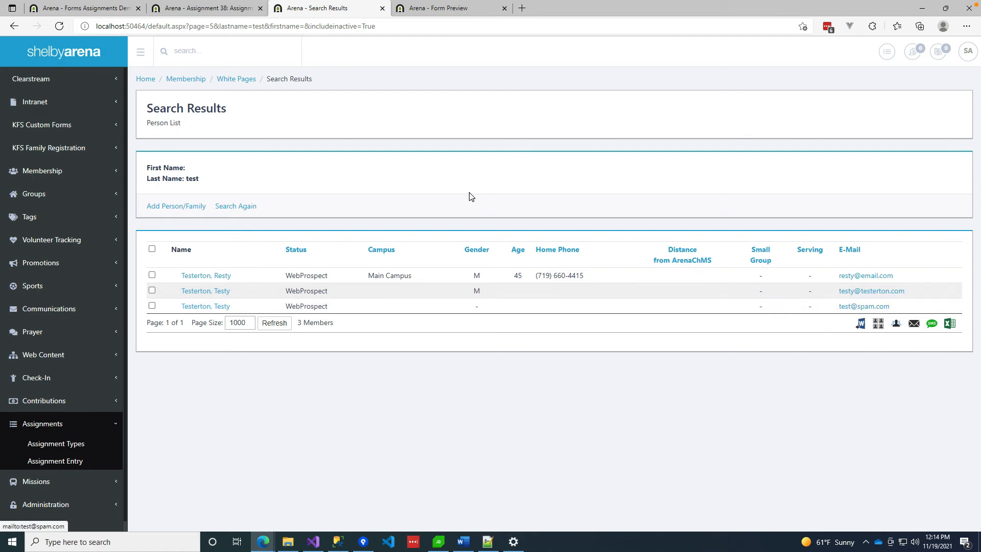
Open the Assignment Demo - Green type and find its one open assignment due 11/22/2021.
left_click(215, 8)
left_click(71, 445)
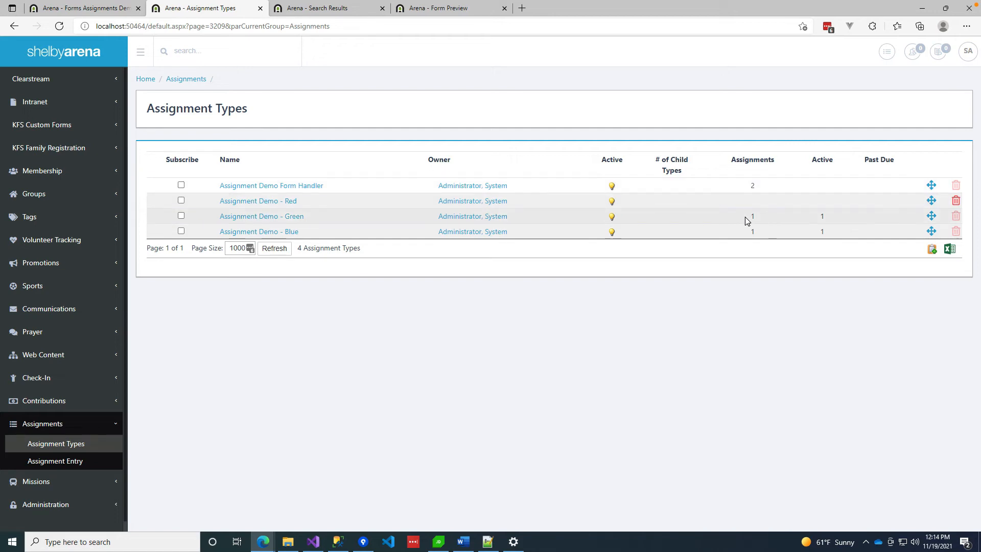
left_click(240, 217)
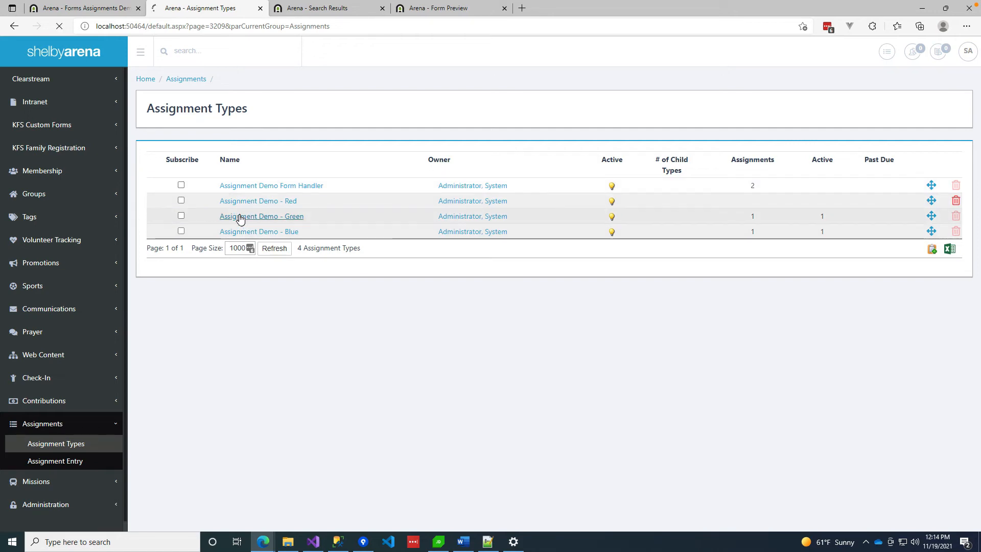
scroll(731, 426, "down", 3)
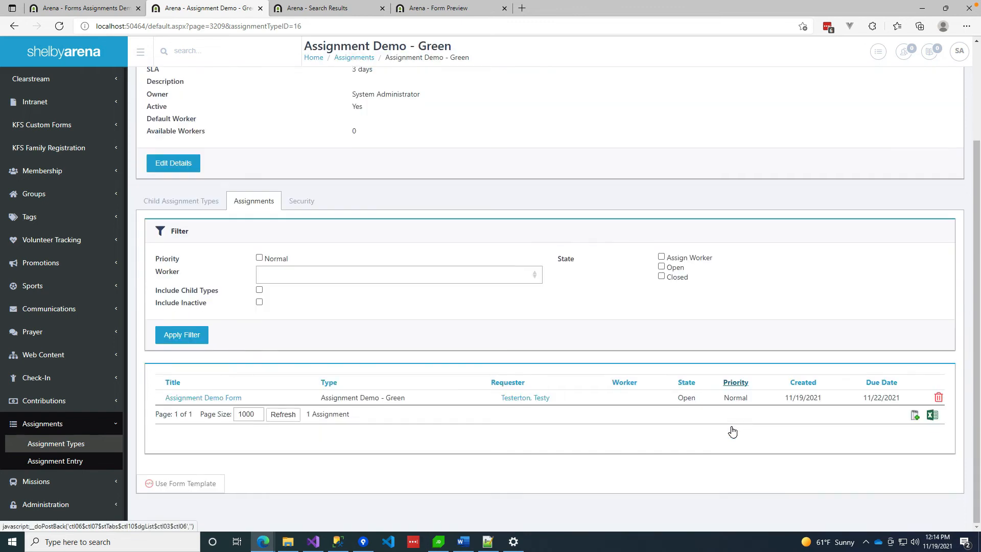
mouse_move(518, 398)
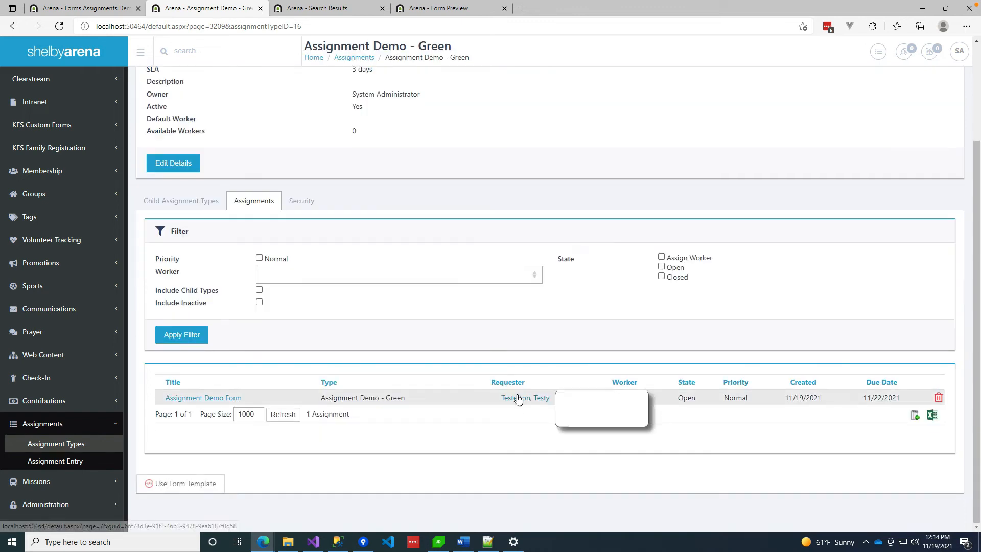